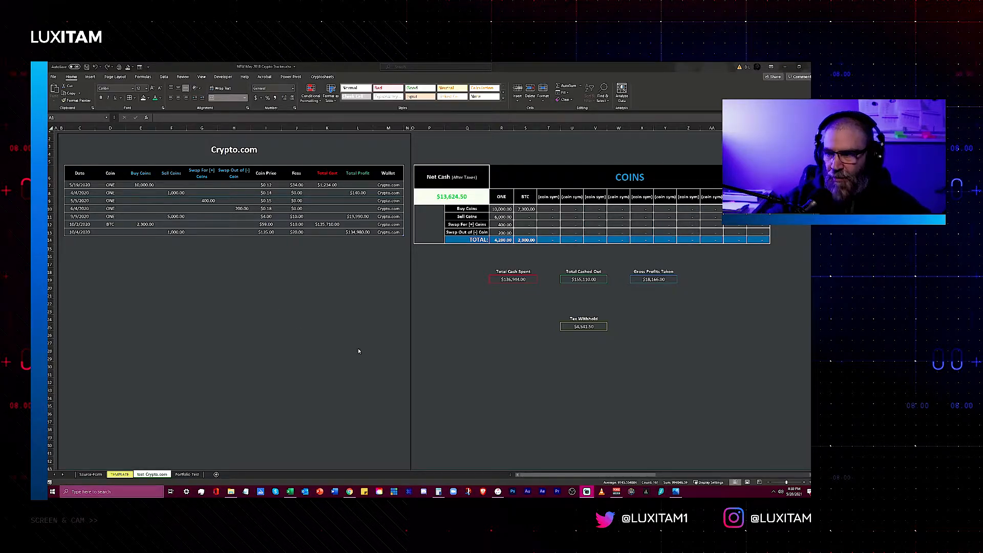
Step: Enlarge the view of the test Crypto.com sheet to examine its transaction table
click(805, 483)
click(805, 483)
click(805, 483)
click(805, 483)
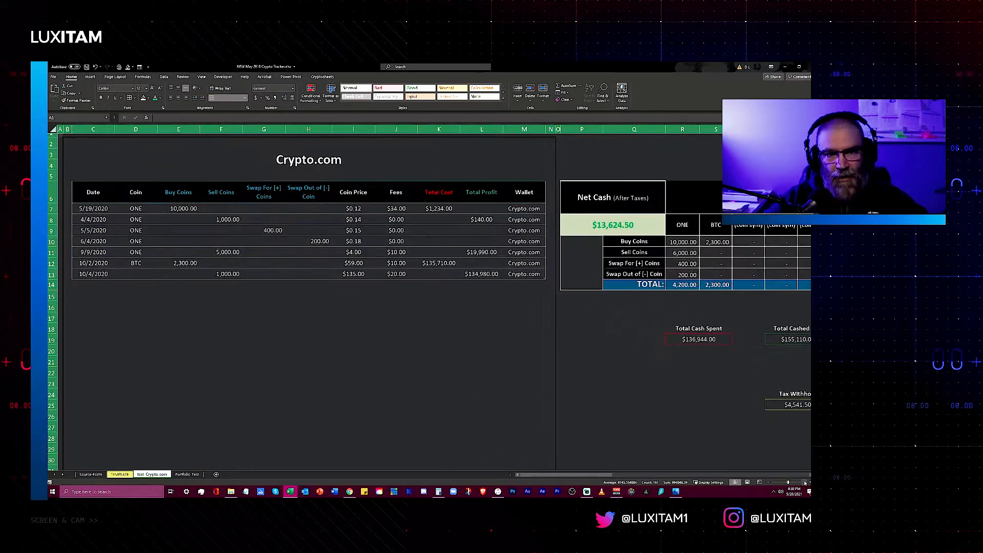
click(804, 482)
click(804, 481)
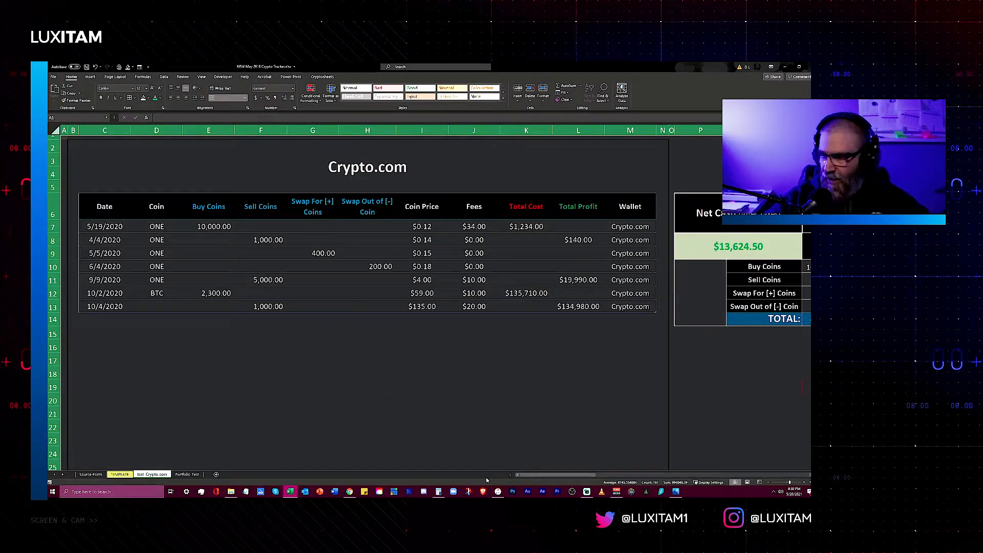
mouse_move(561, 475)
mouse_down()
mouse_move(701, 475)
mouse_move(561, 475)
mouse_up()
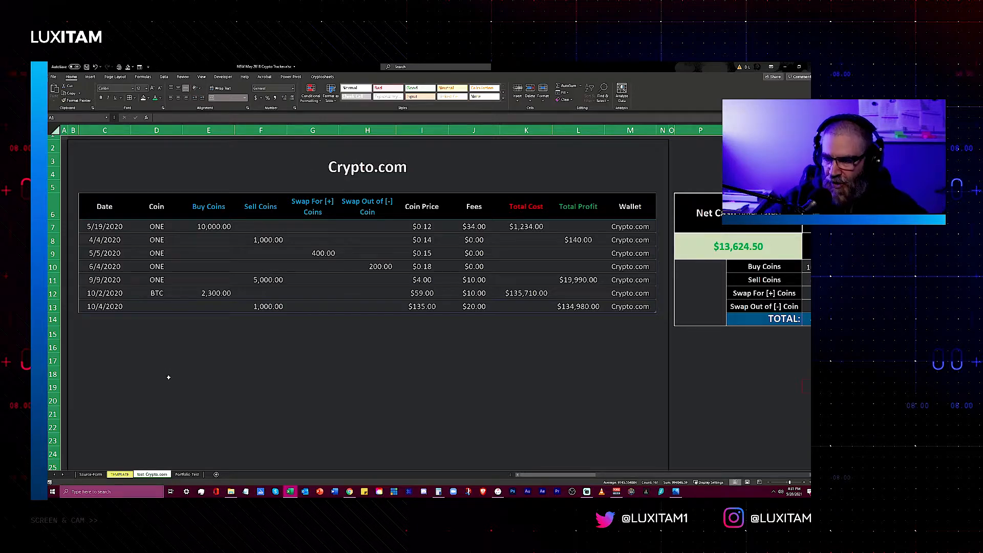
Step: Add a blank worksheet directly after the TEMPLATE sheet
key(ctrl+Page_Up)
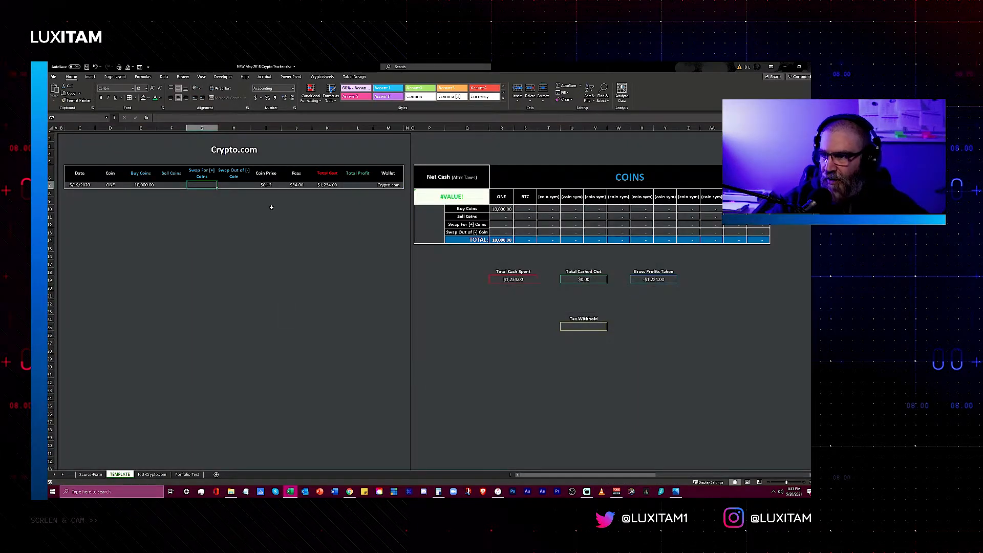
click(208, 225)
click(226, 152)
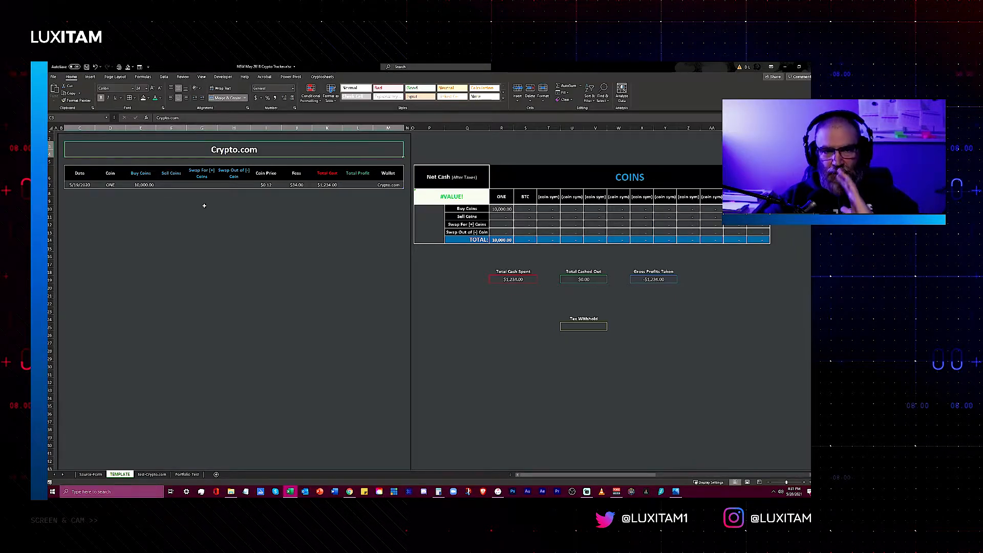
click(216, 474)
Step: Copy the entire contents of the TEMPLATE sheet into the new blank sheet and compare the two
click(120, 474)
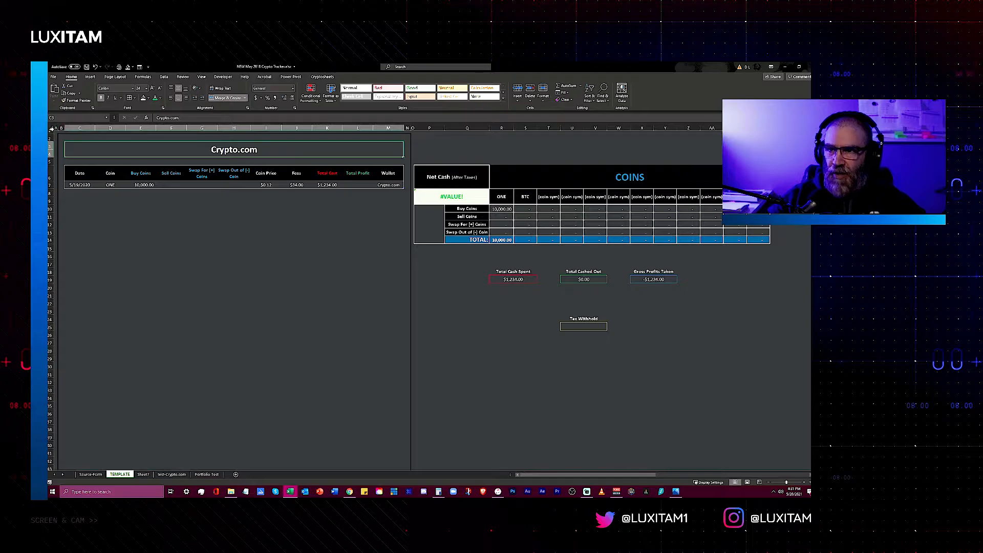
click(52, 129)
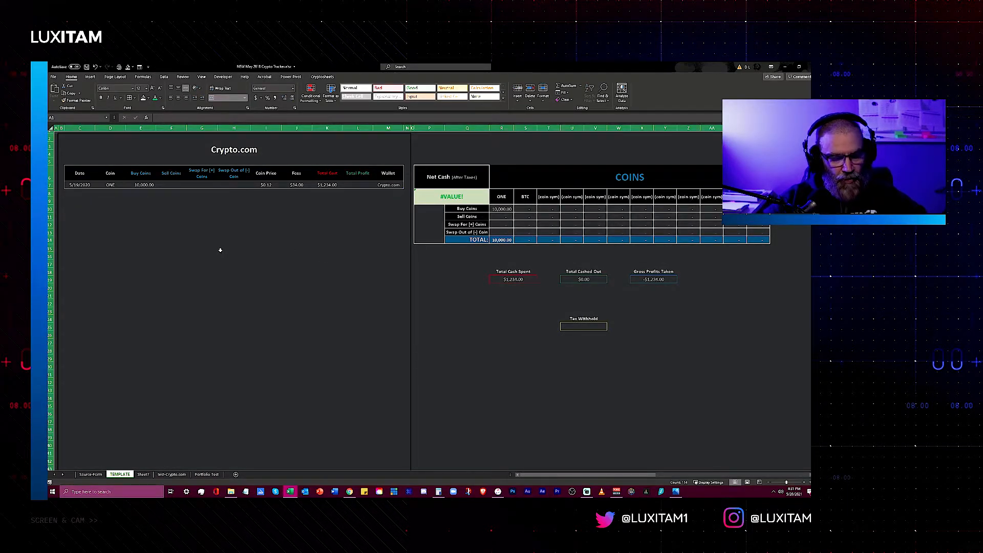
key(ctrl+c)
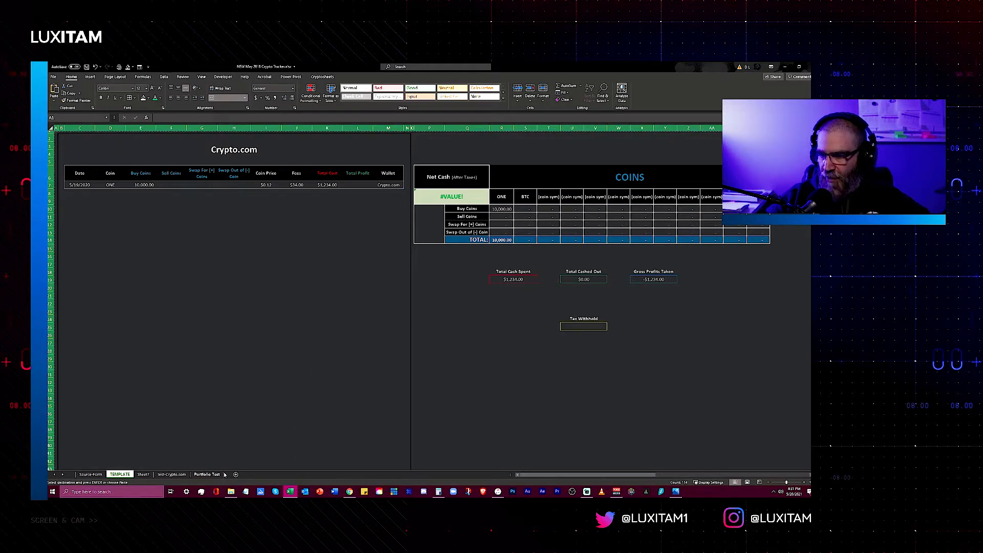
click(143, 474)
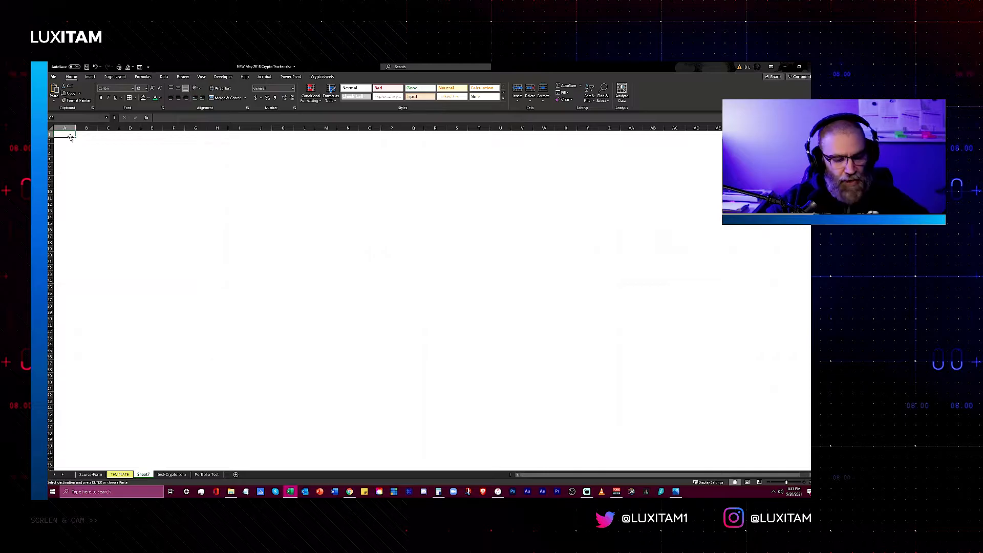
key(ctrl+v)
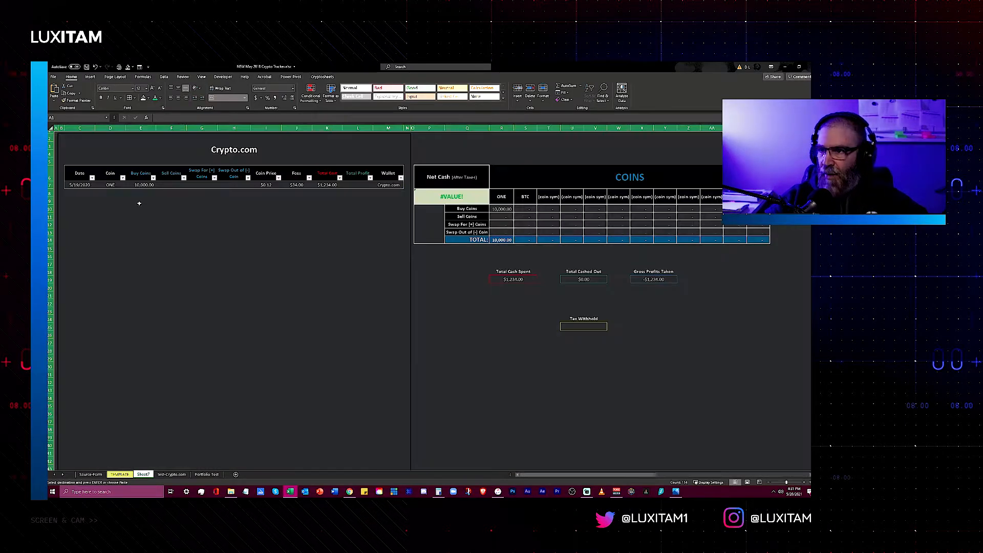
click(120, 475)
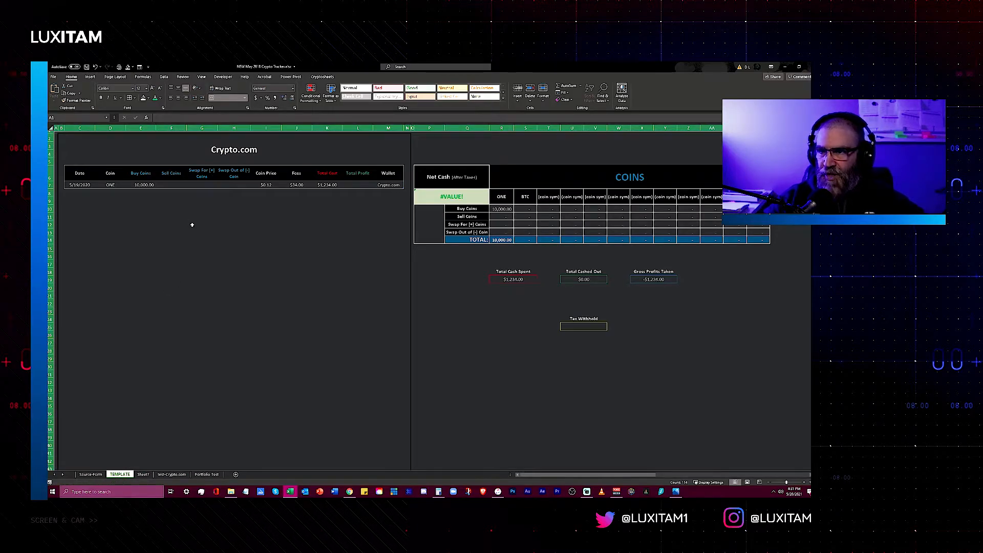
click(144, 474)
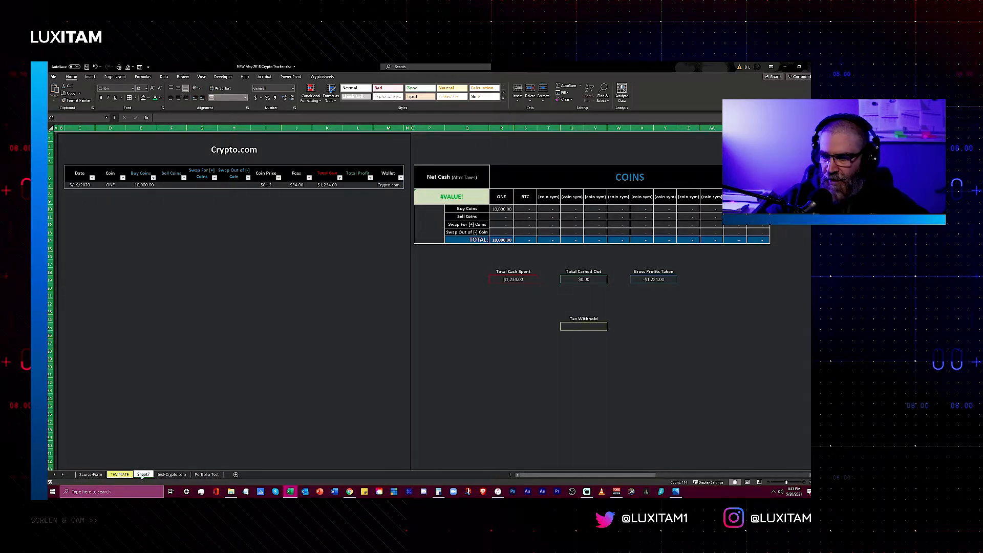
Step: Move the copied sheet behind Portfolio Test and rename it Coinbase
drag(193, 471, 230, 474)
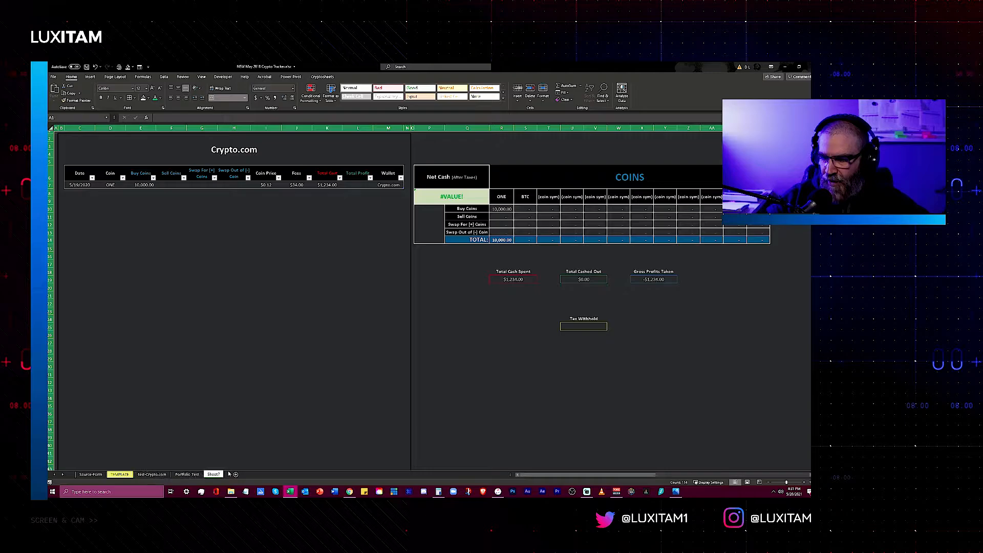
right_click(214, 475)
click(230, 408)
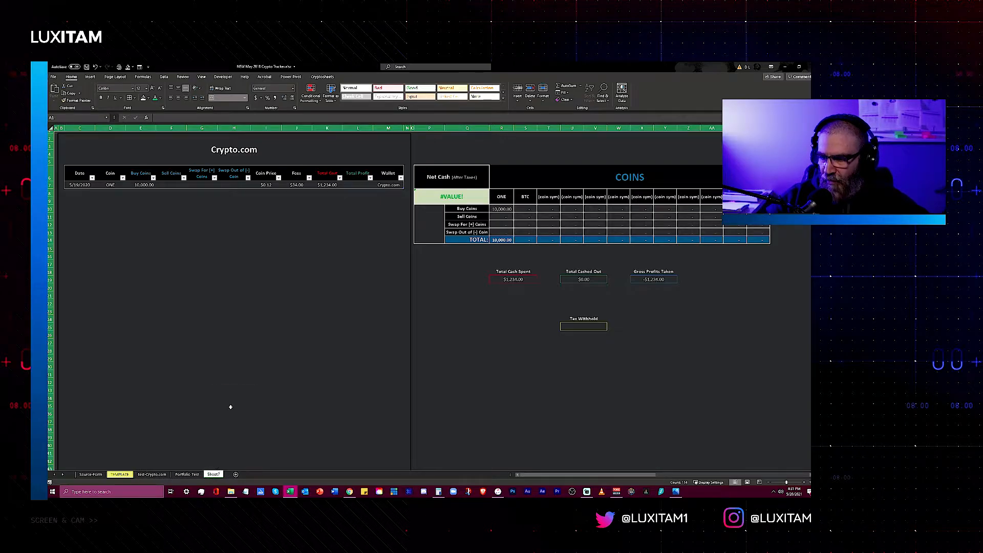
text(Coinbase)
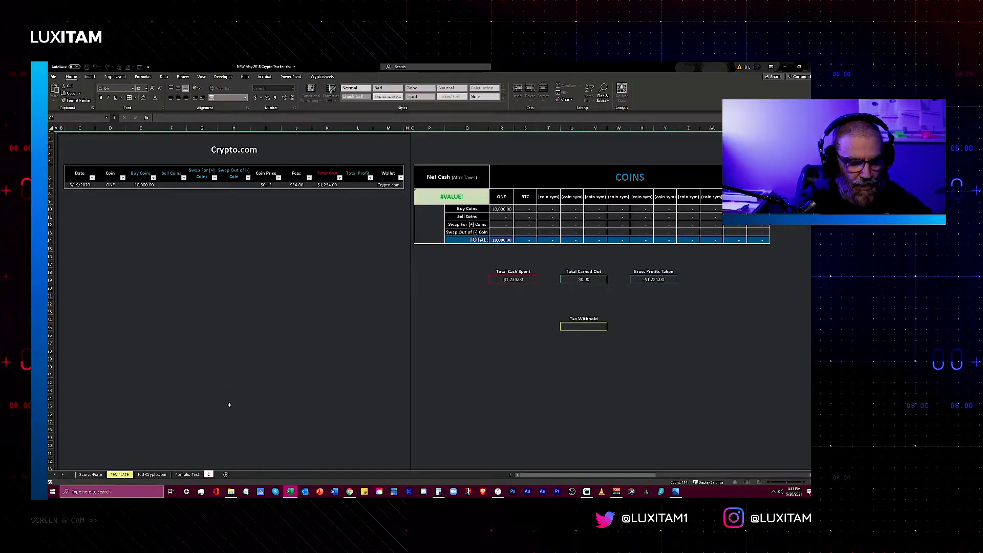
key(Return)
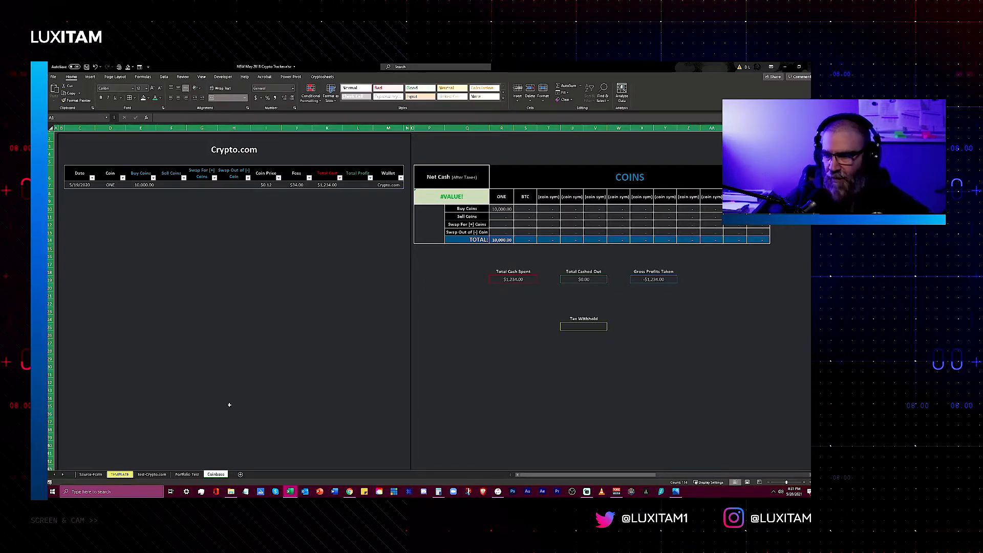
Step: Review the Buy Coins and Date columns of the transaction table on the test Crypto.com sheet
click(187, 474)
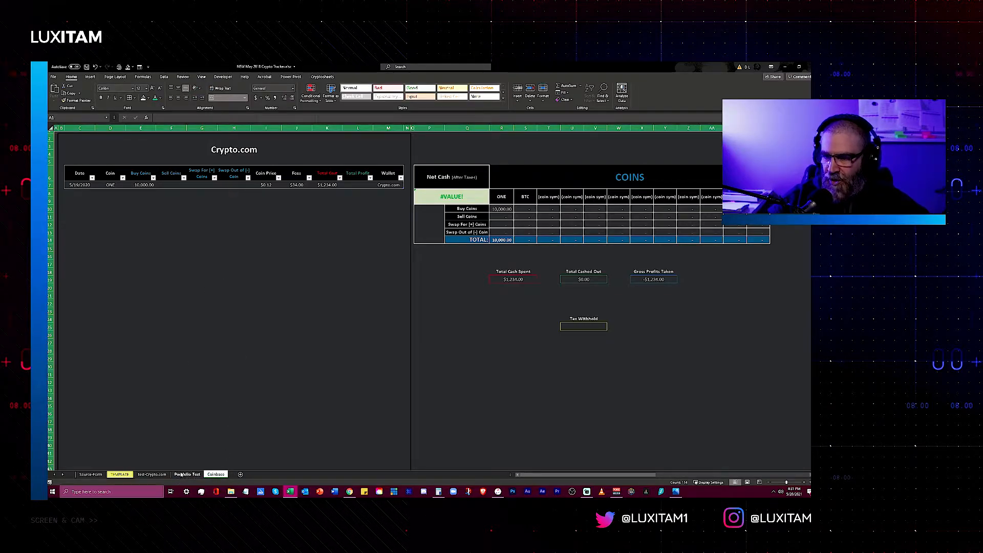
click(152, 474)
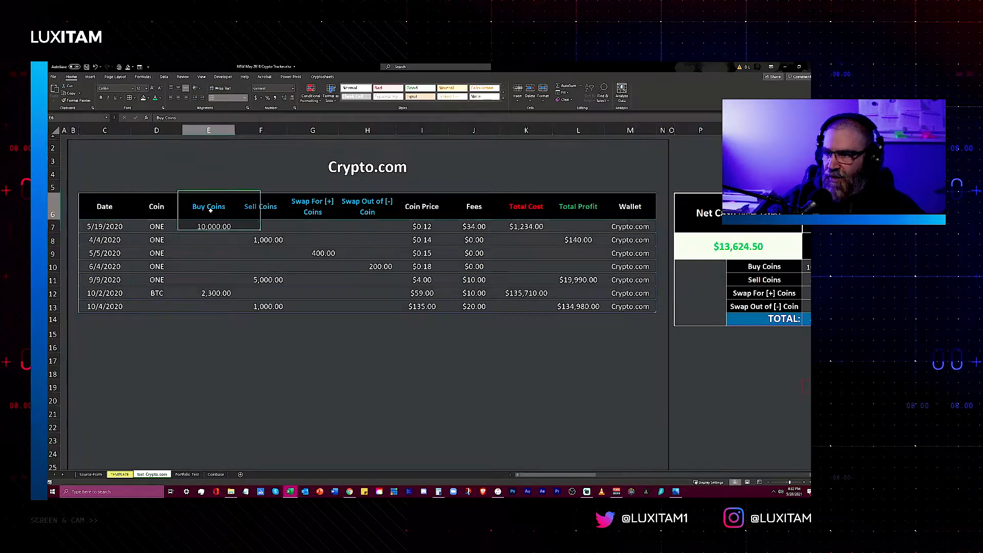
click(212, 206)
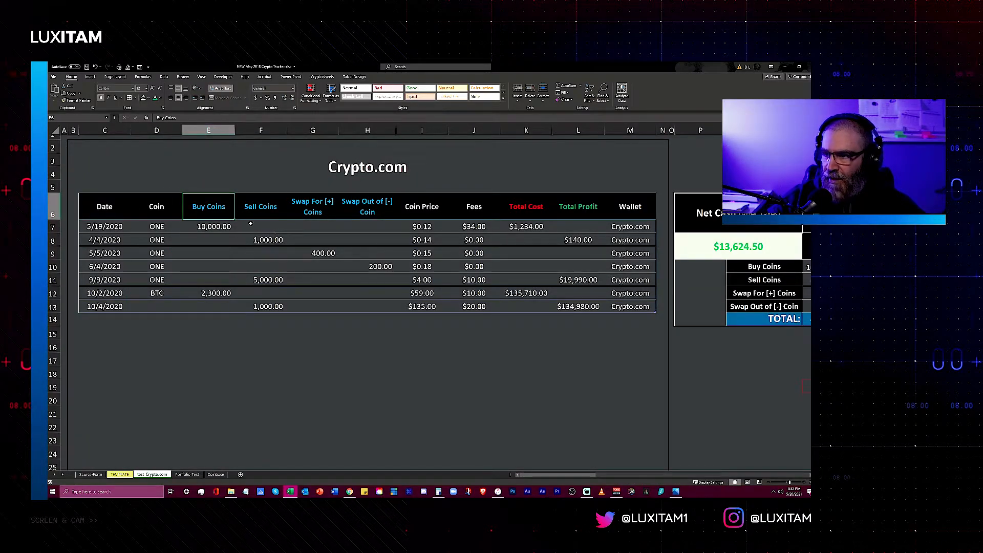
drag(92, 201, 107, 280)
click(208, 236)
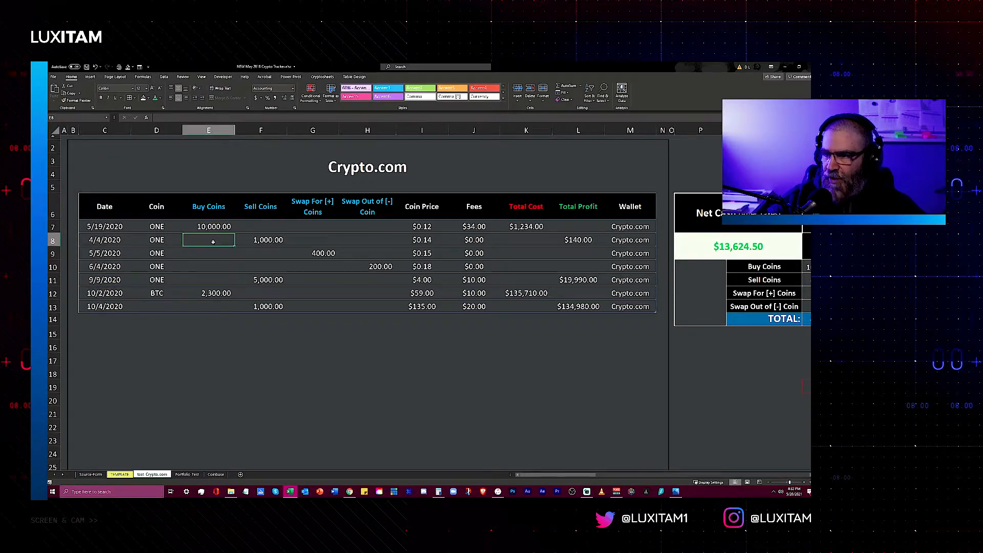
Step: Open the data entry form for the test Crypto.com table, view a blank record and close the form
click(139, 70)
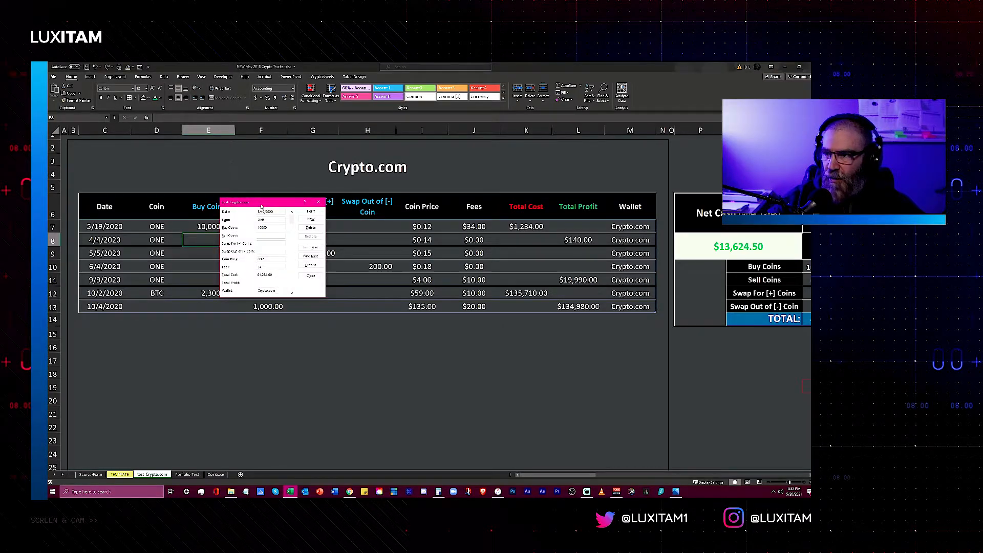
click(312, 219)
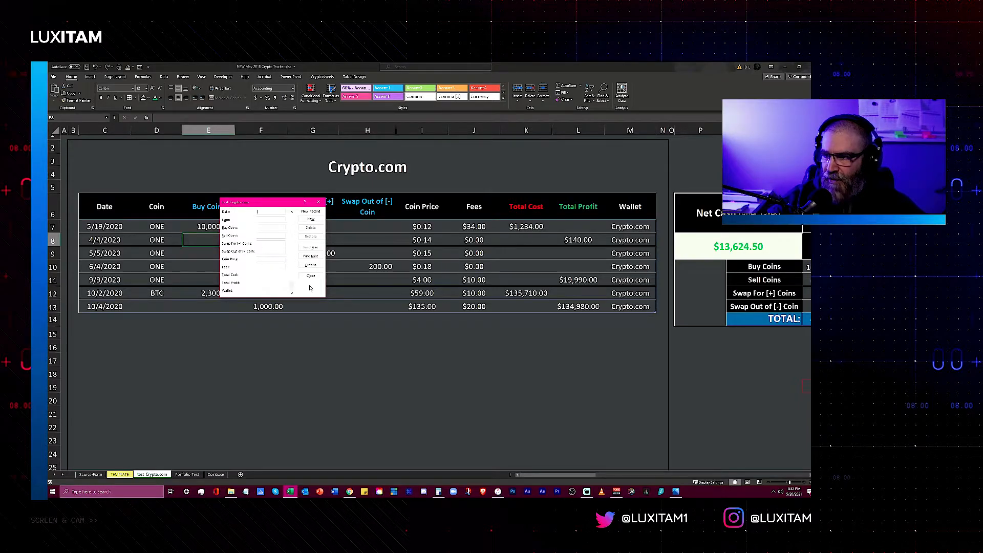
click(319, 202)
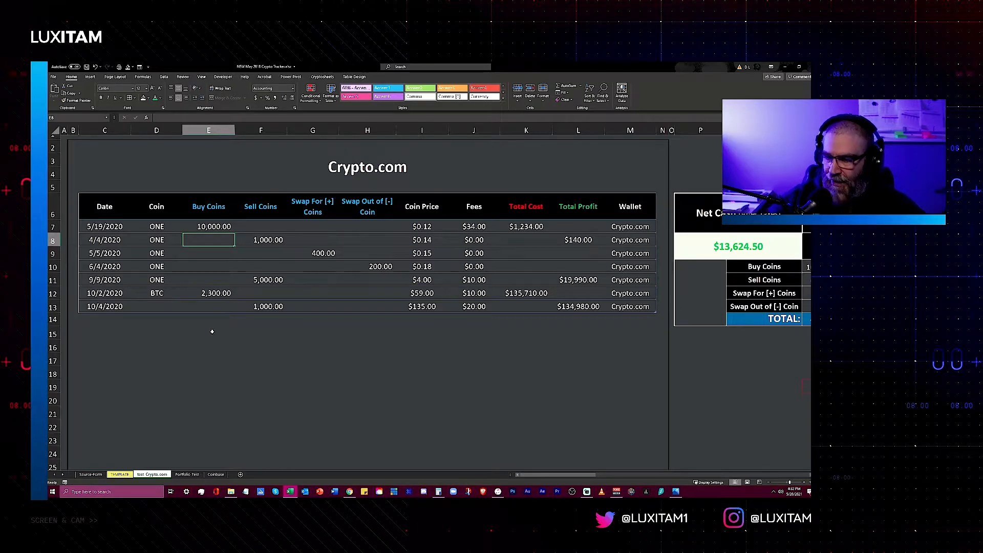
Step: Hide the filter buttons in the header row of the Coinbase sheet's transaction table
click(216, 474)
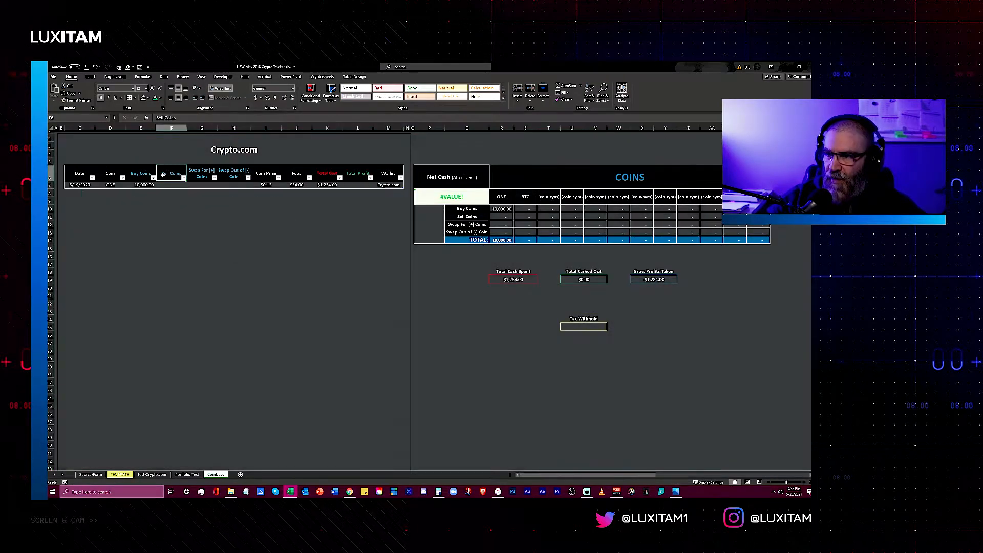
click(171, 184)
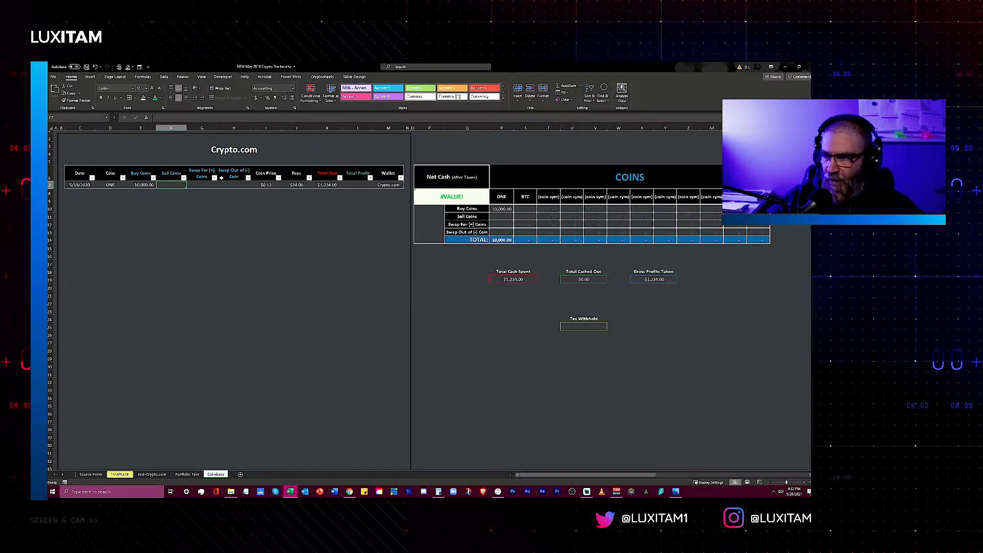
click(201, 176)
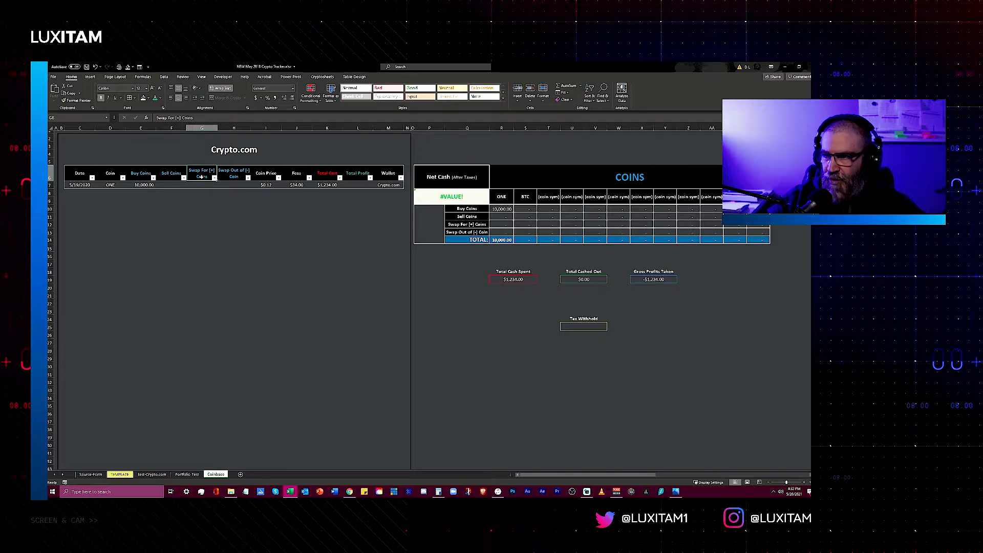
click(355, 77)
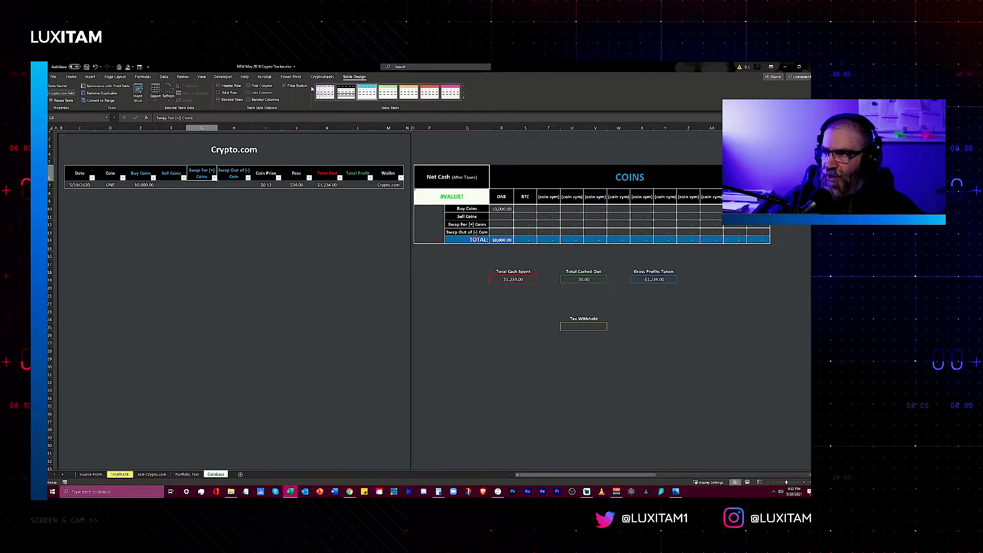
click(285, 86)
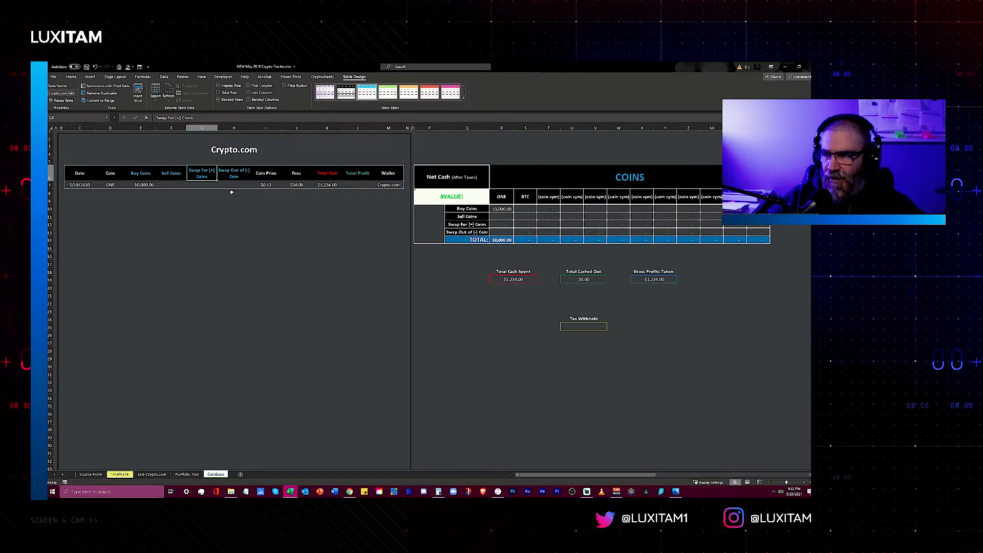
Step: Select the Coinbase table's data row from Date to Wallet to check the table's name
click(203, 220)
click(173, 185)
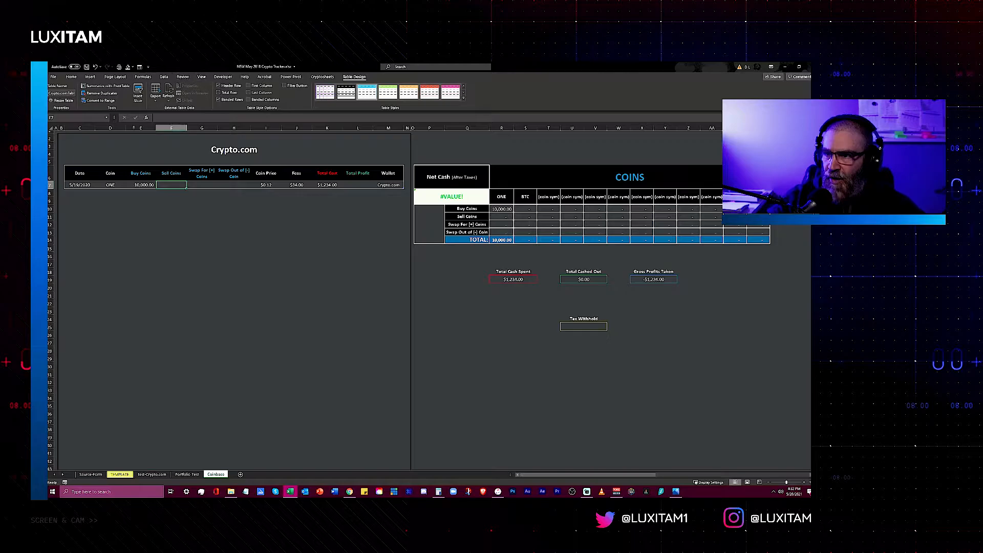
drag(82, 184, 391, 187)
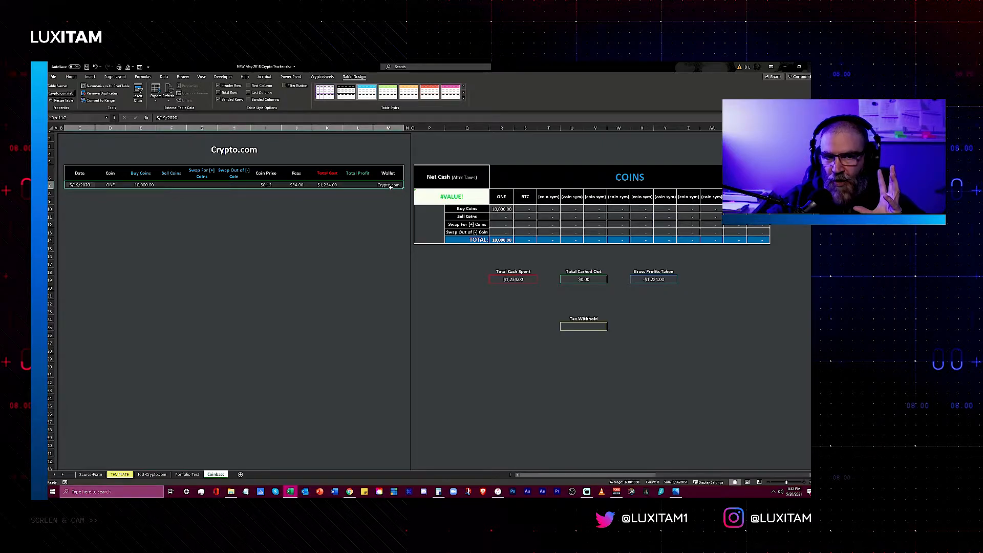
drag(390, 187, 391, 187)
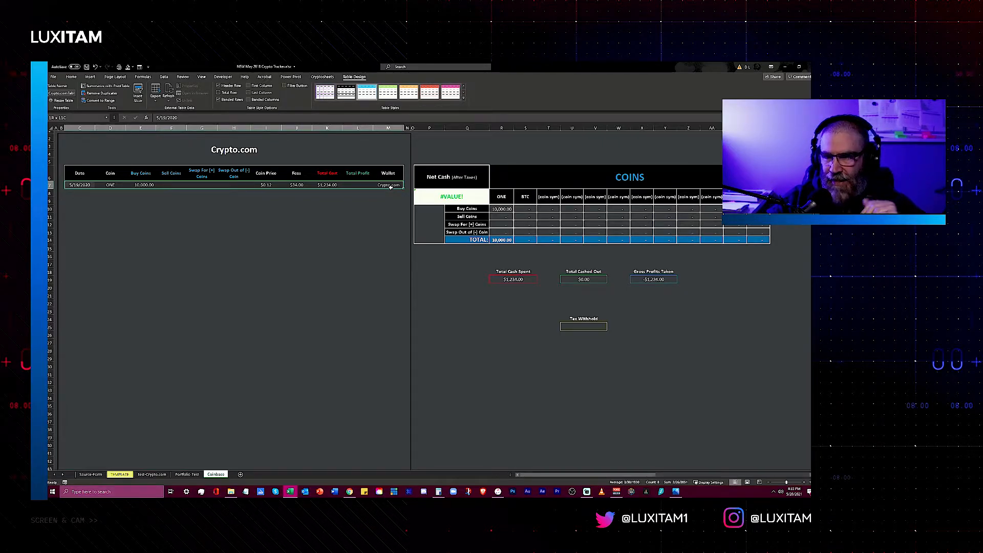
drag(84, 185, 390, 186)
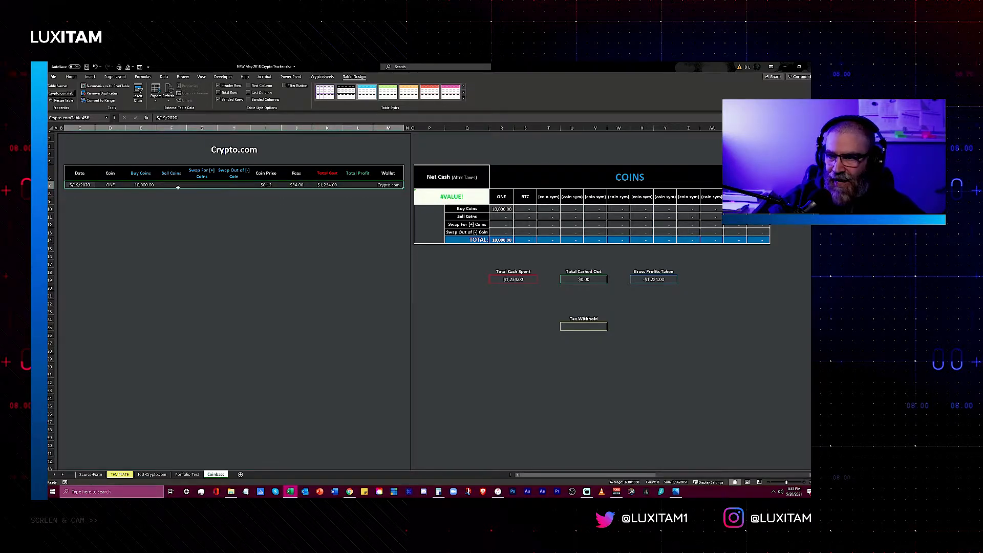
Step: Check the table name on the TEMPLATE sheet by selecting its header and its data row from Date to Wallet
click(121, 475)
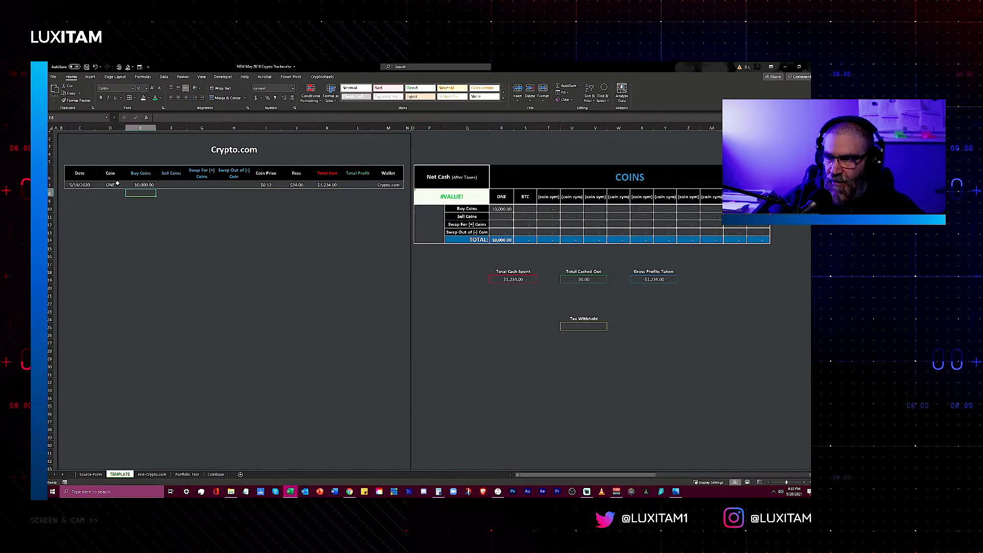
drag(78, 185, 383, 183)
click(68, 173)
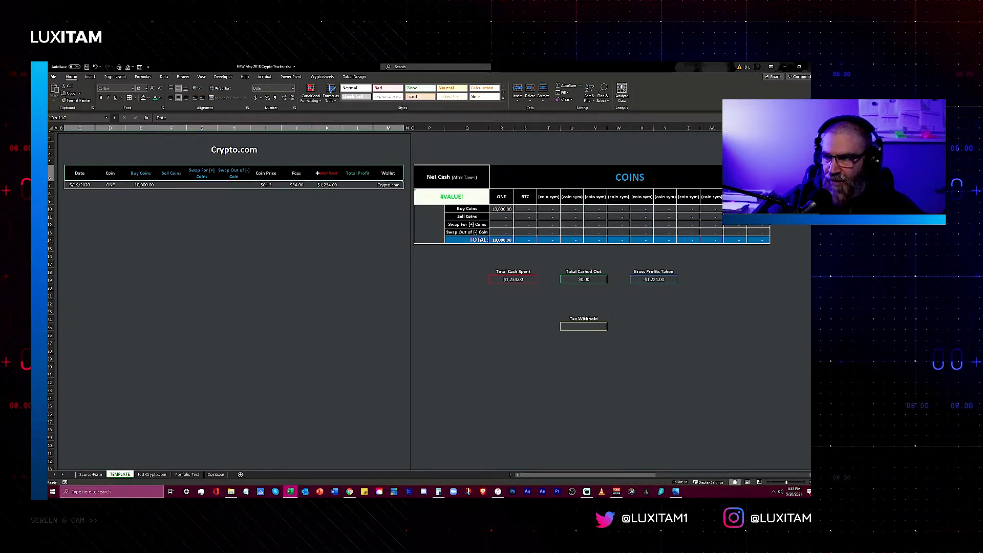
drag(77, 188, 386, 185)
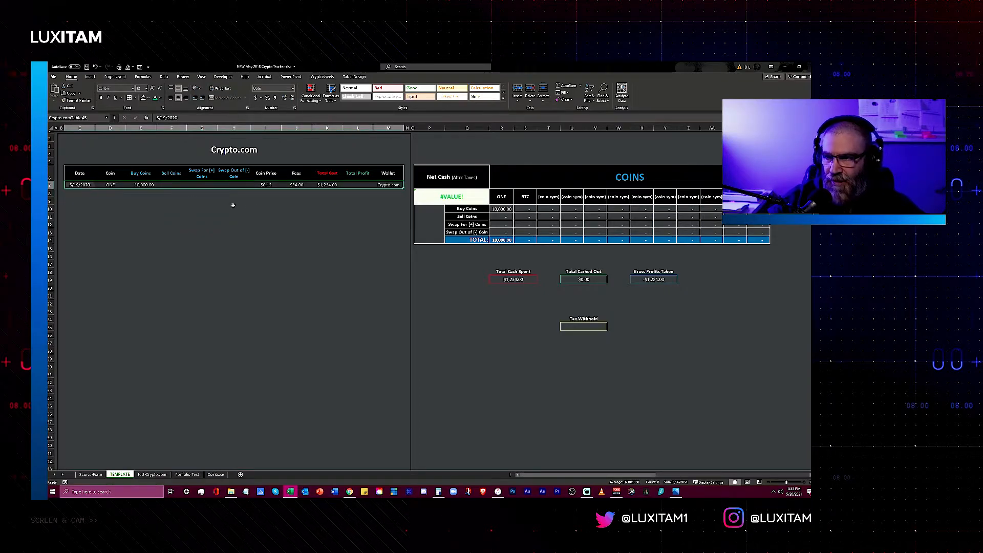
Step: On the Coinbase sheet, edit the table's record in the data entry form: date 5/1/2021, coin price 0.04 and fees 10
key(ctrl+Page_Down)
key(ctrl+Page_Down)
key(ctrl+Page_Down)
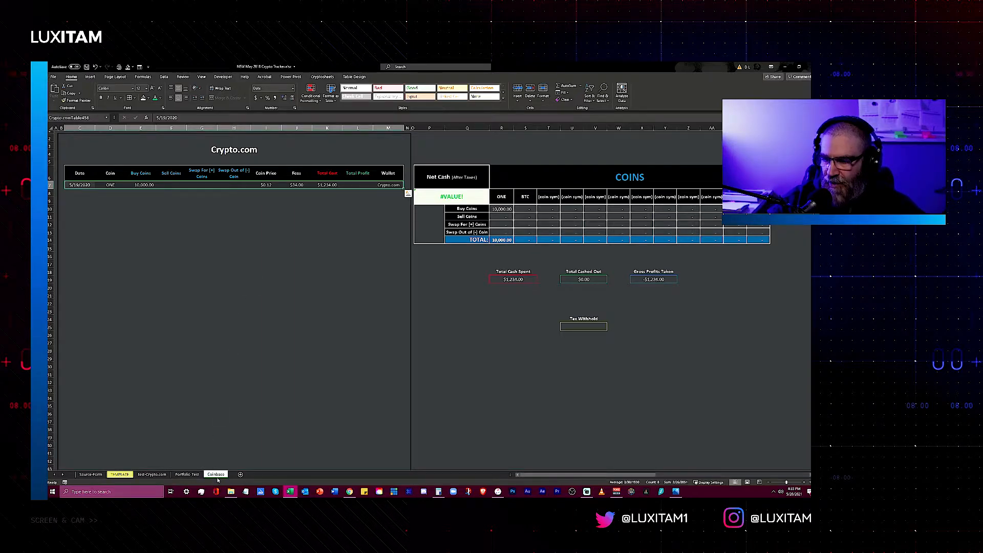
click(84, 185)
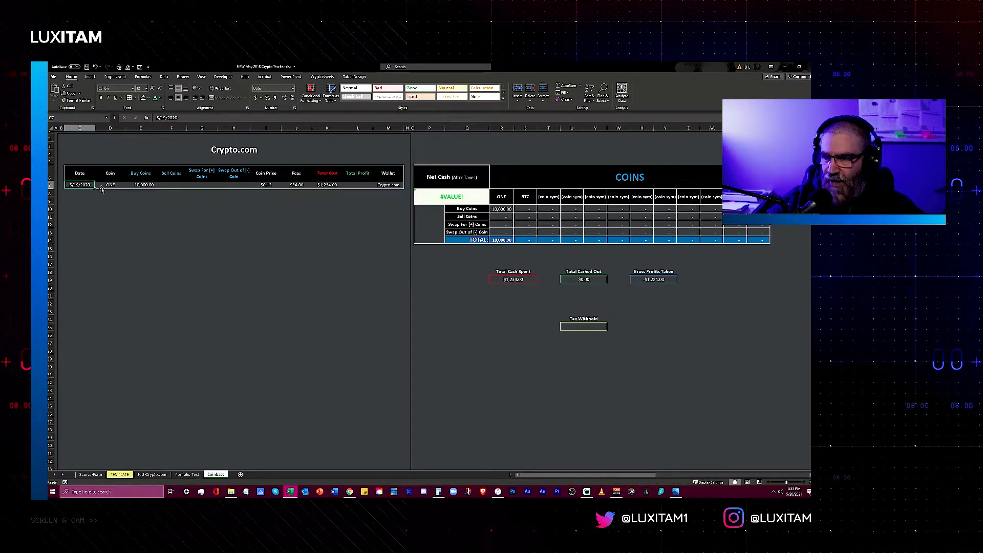
click(193, 183)
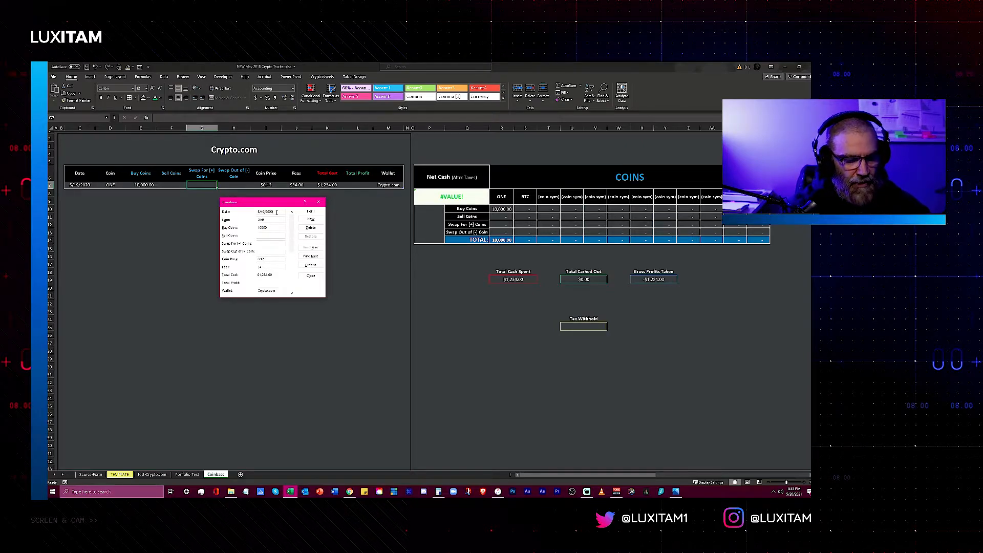
text(5)
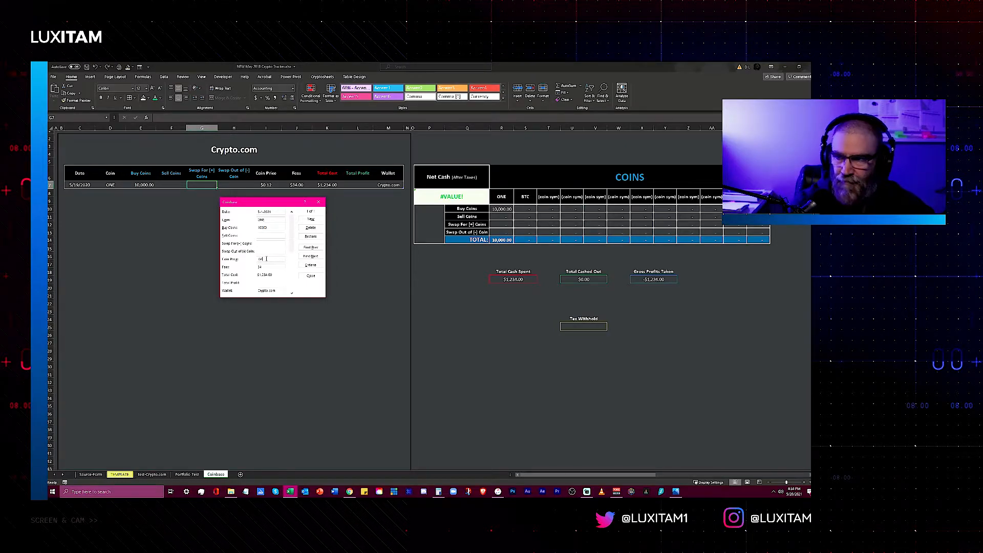
click(265, 267)
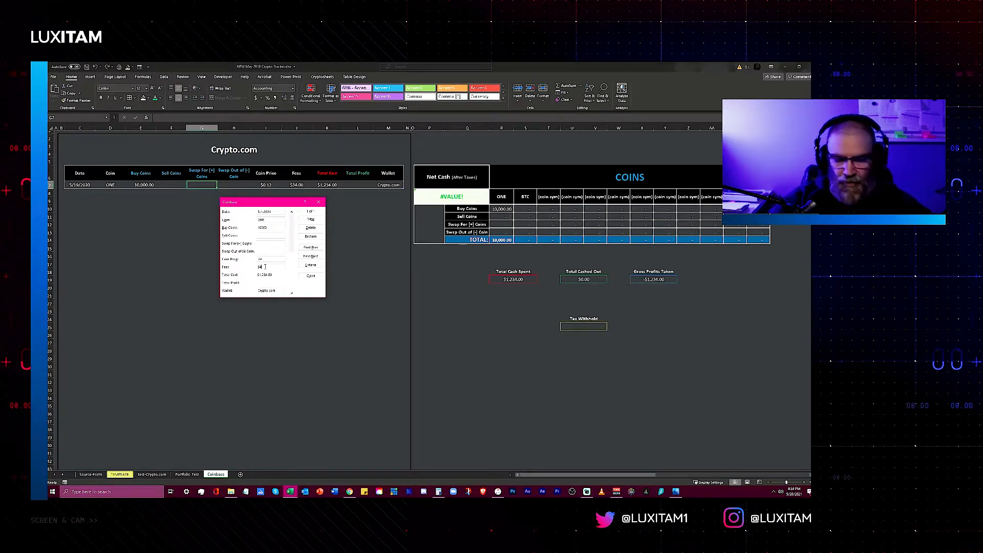
click(309, 276)
Step: Move across the Coinbase record's row to the Wallet column to review the updated values
key(Right)
key(Right)
key(Right)
key(Right)
key(Right)
key(Right)
key(Right)
key(Right)
key(Right)
key(Right)
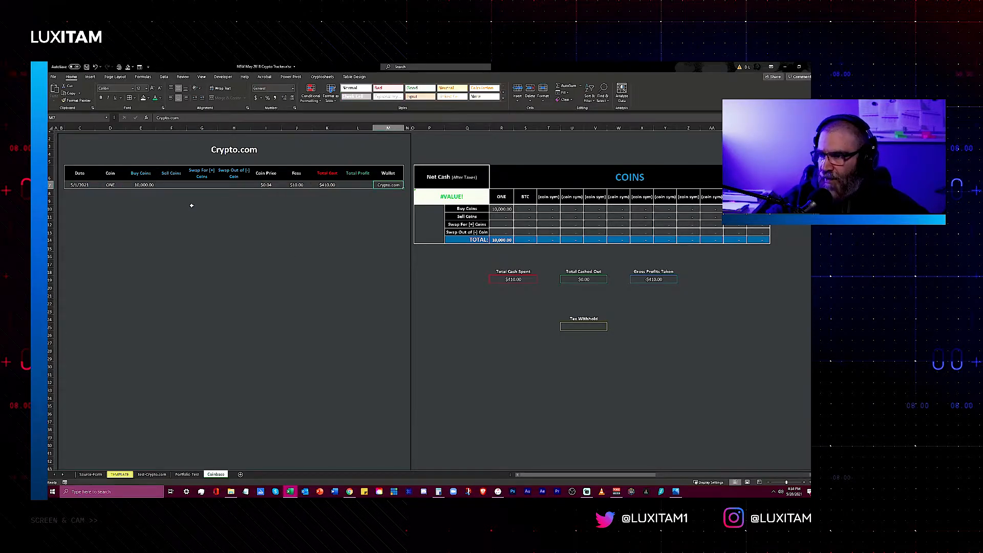
Step: Open the data entry form from the record's Swap For Coins cell and close it
click(207, 186)
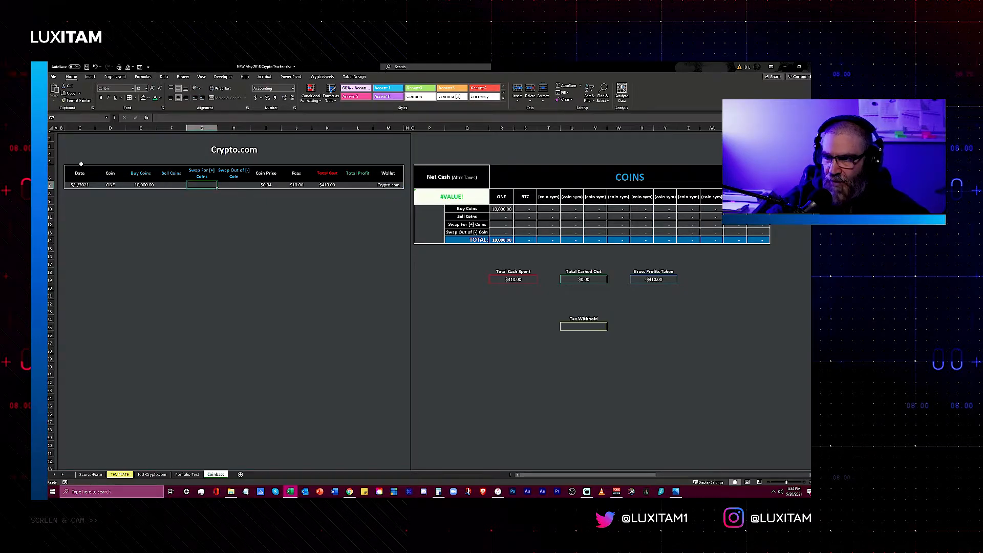
click(139, 67)
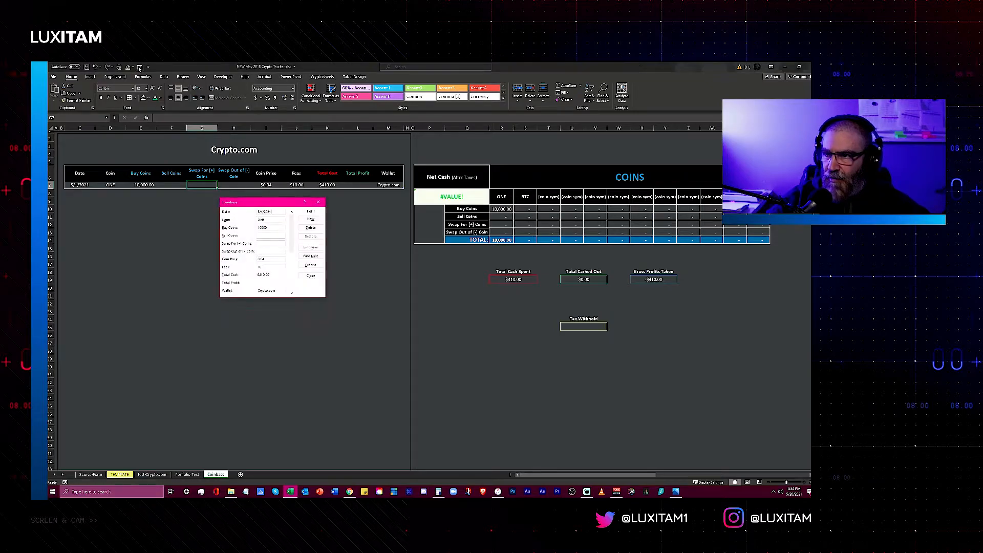
click(318, 202)
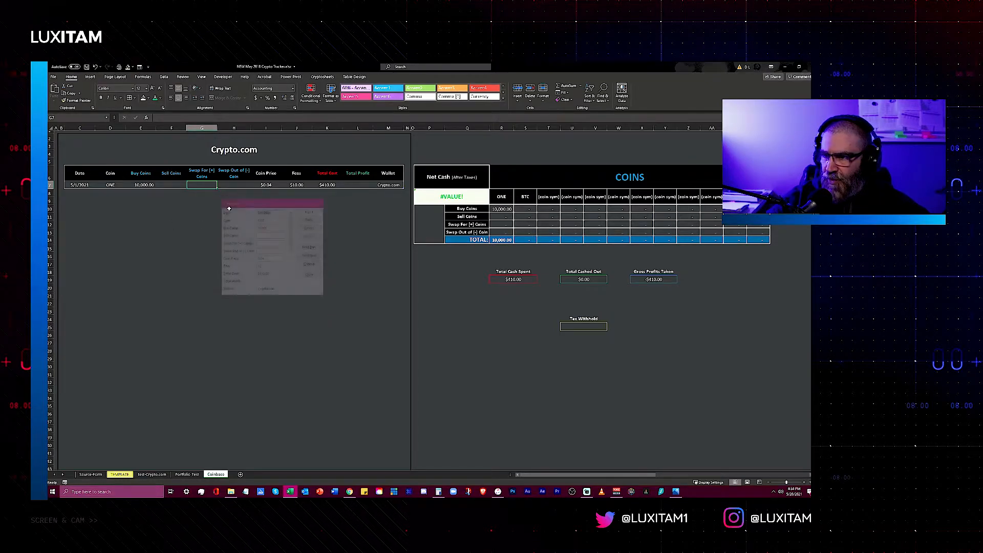
Step: Try opening the form from an empty cell below the table, then open it from the Swap For Coins cell and close it
click(175, 215)
click(139, 67)
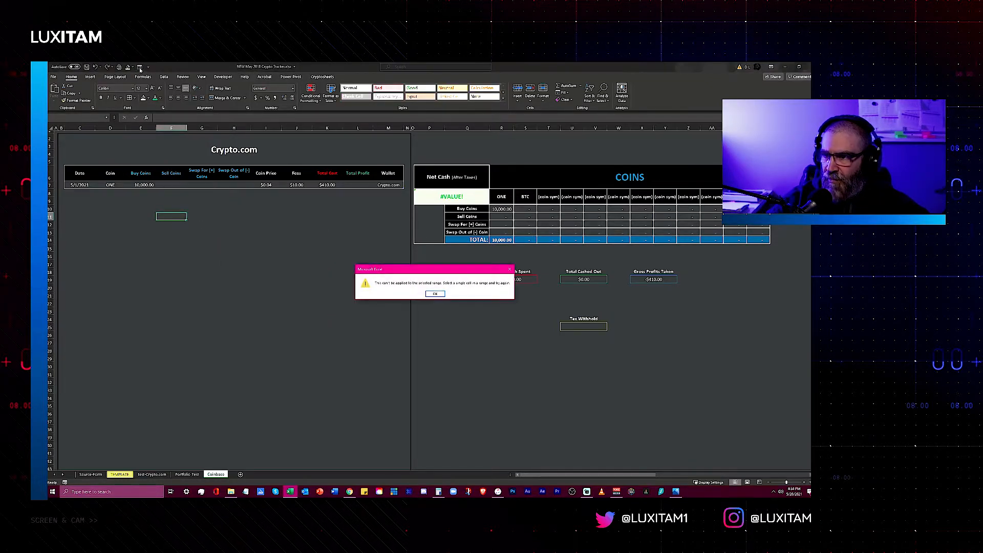
click(438, 295)
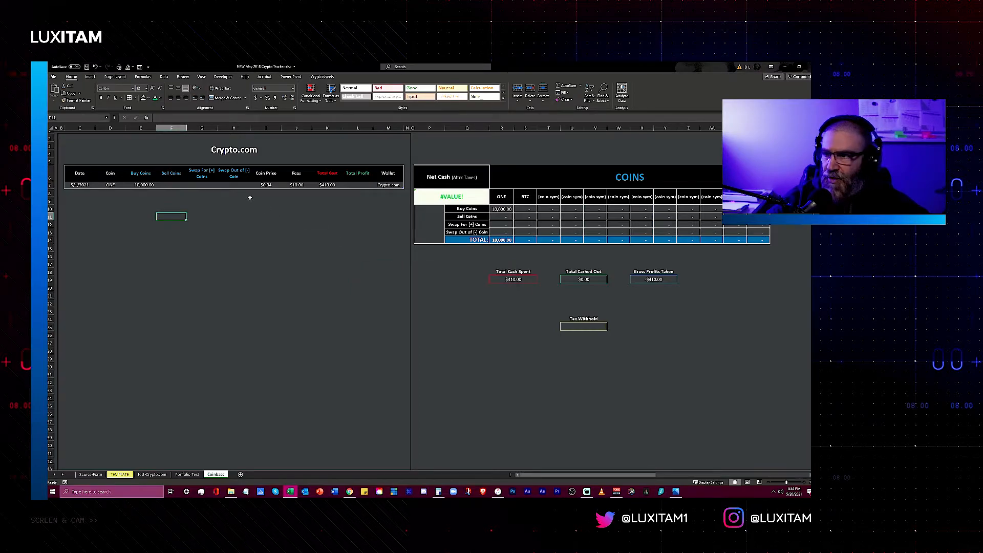
click(202, 185)
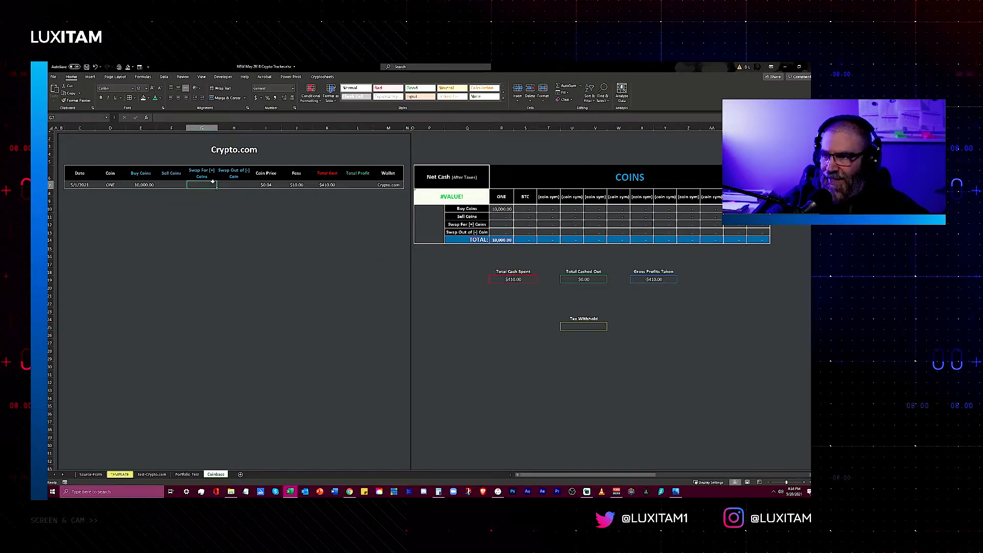
click(139, 67)
click(318, 202)
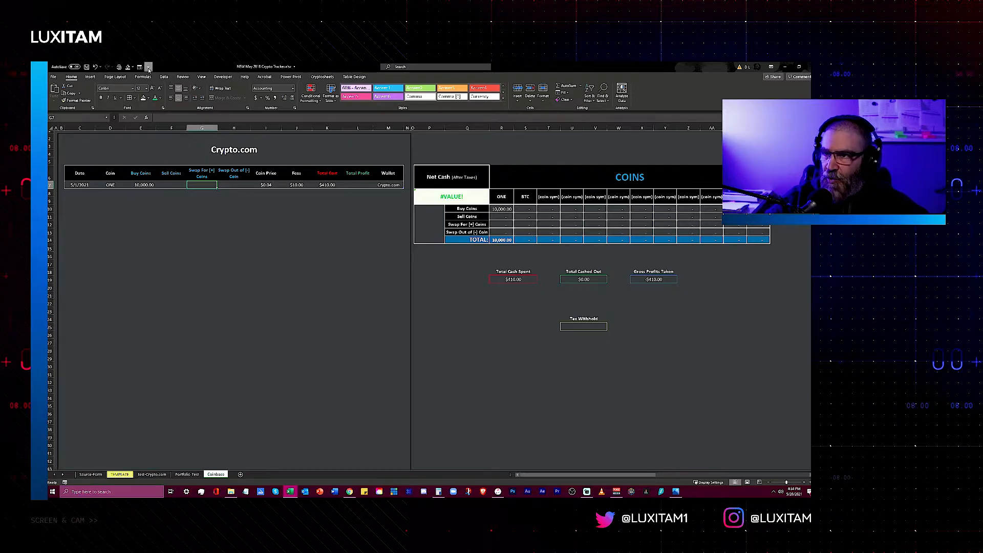
Step: Open the Quick Access Toolbar customization options and list All Commands
click(148, 68)
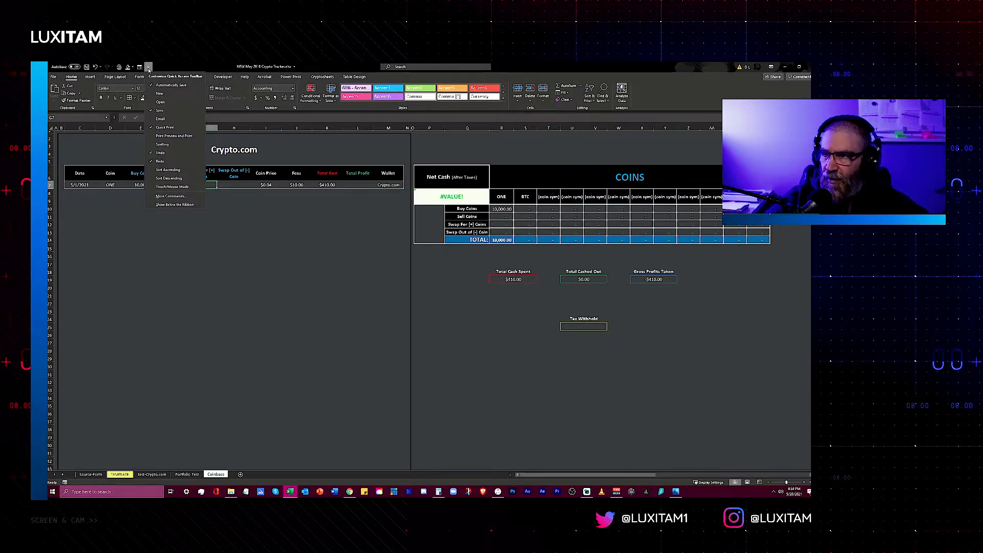
click(173, 198)
drag(363, 174, 215, 131)
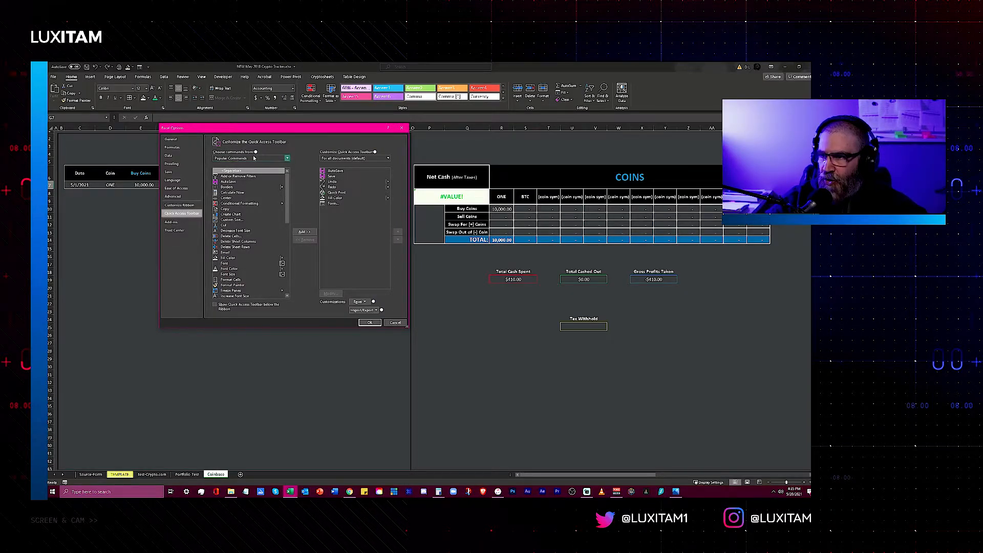
click(288, 160)
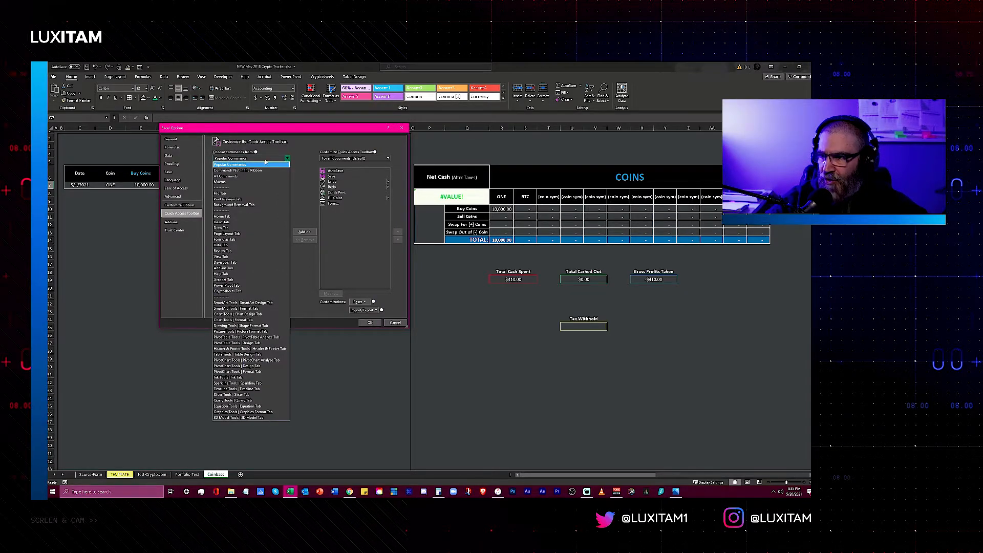
click(236, 177)
Step: Locate the Form command among all commands, select it, and close the options without adding it
drag(287, 176, 291, 221)
scroll(240, 237, down, 8)
scroll(237, 231, up, 2)
scroll(236, 230, up, 10)
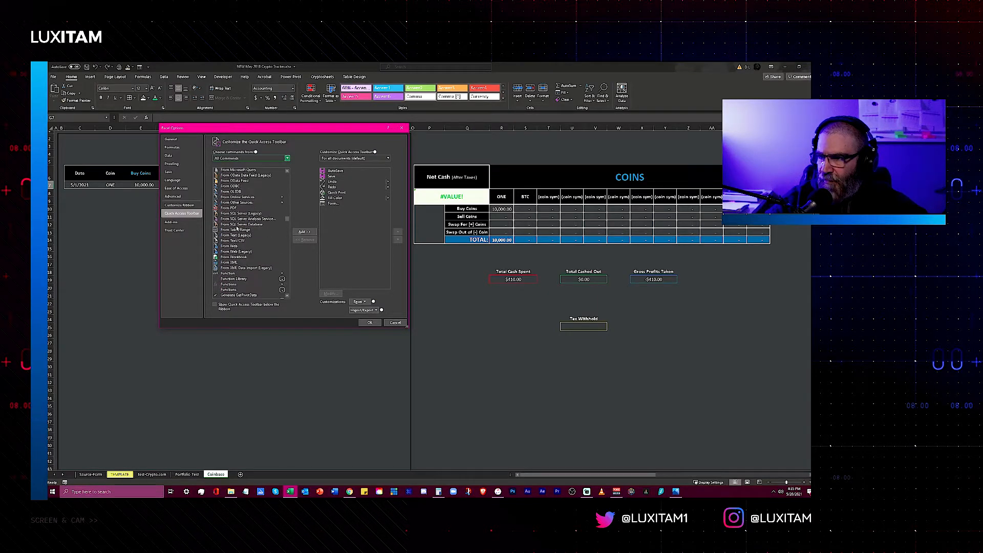
scroll(236, 214, up, 4)
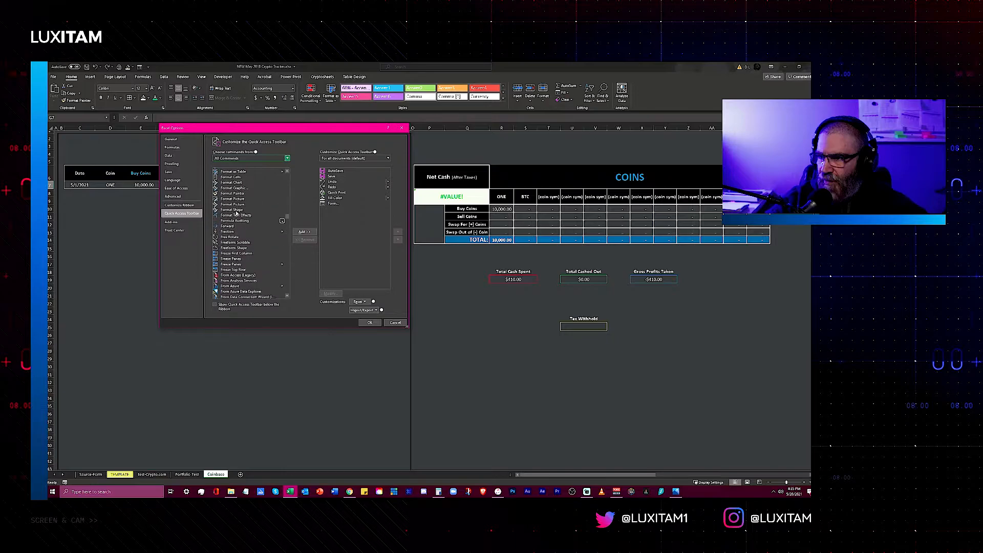
scroll(236, 204, up, 3)
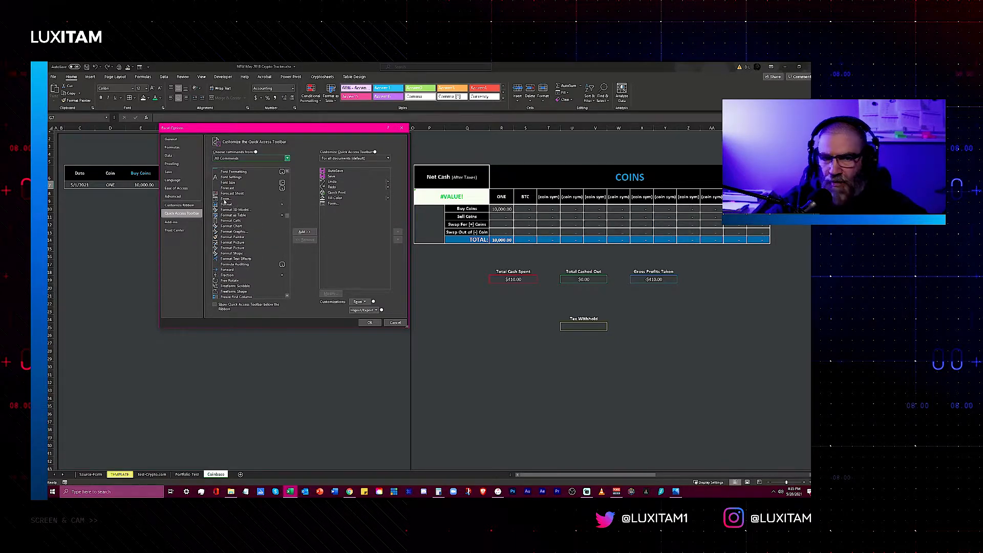
click(227, 199)
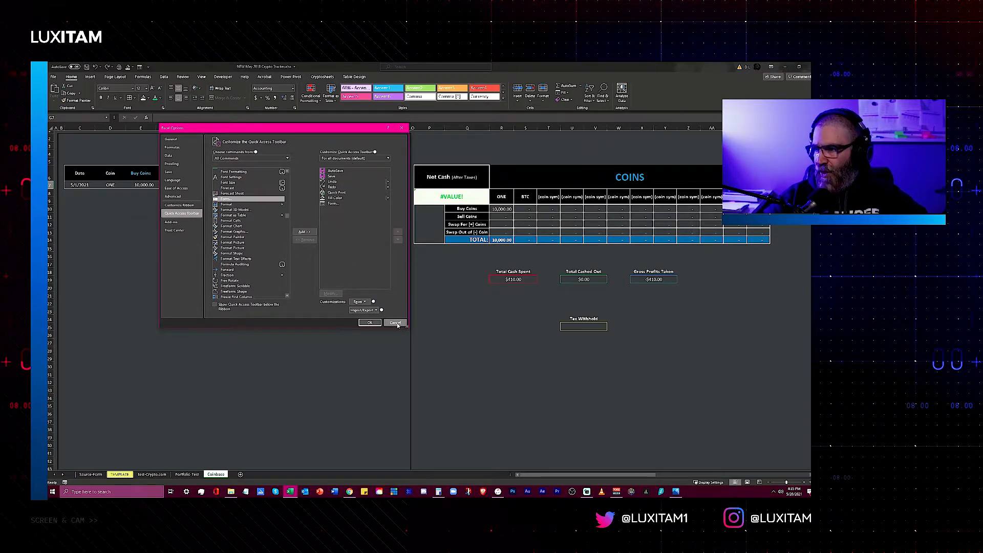
click(369, 322)
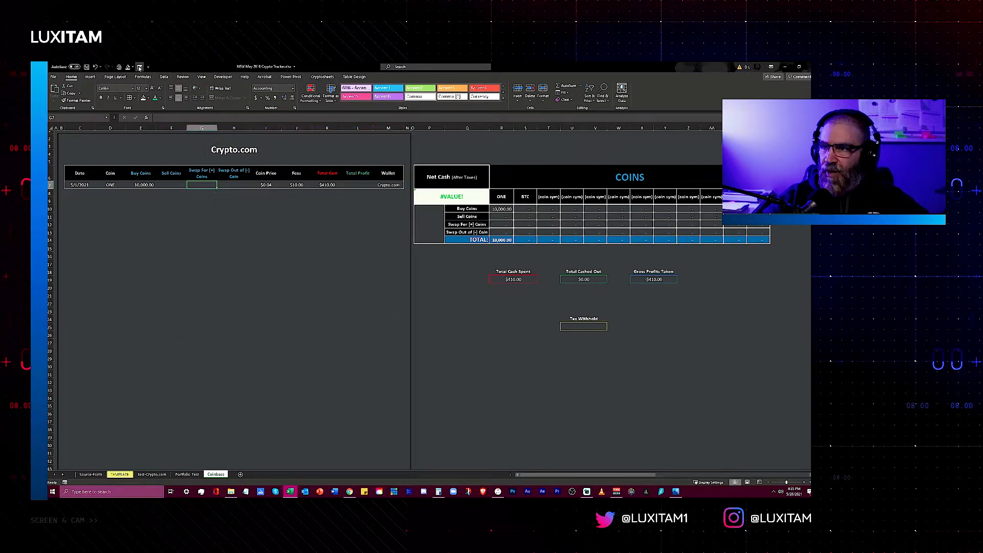
Step: Change the Coinbase record to a sale in the data entry form: clear Buy Coins, set Sell Coins to 5000 and coin price to 1
key(Up)
key(Left)
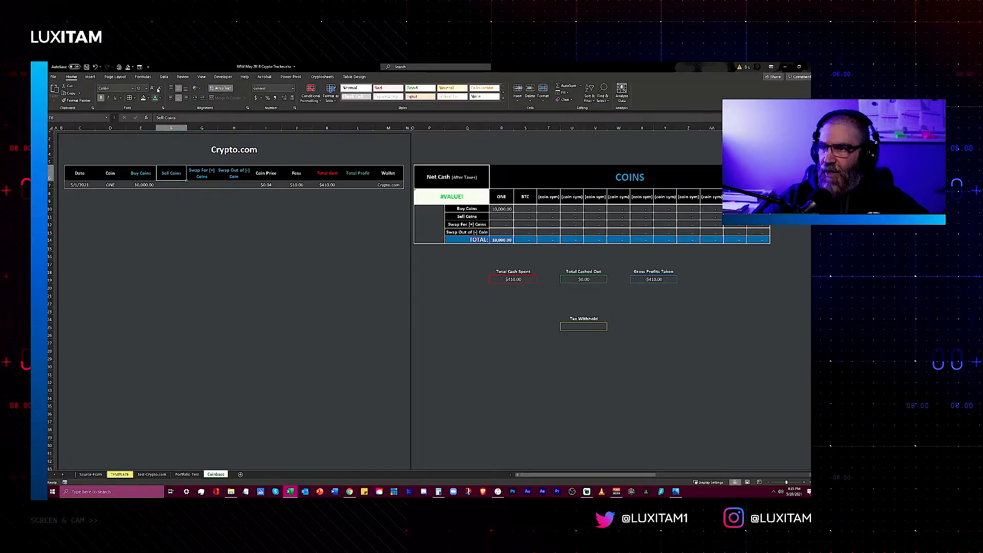
click(139, 67)
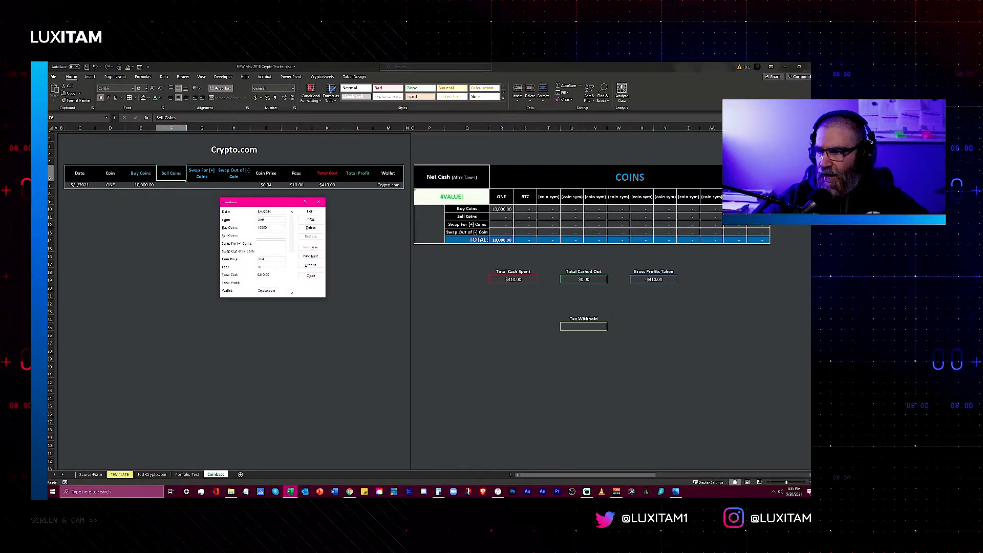
double_click(269, 227)
key(Delete)
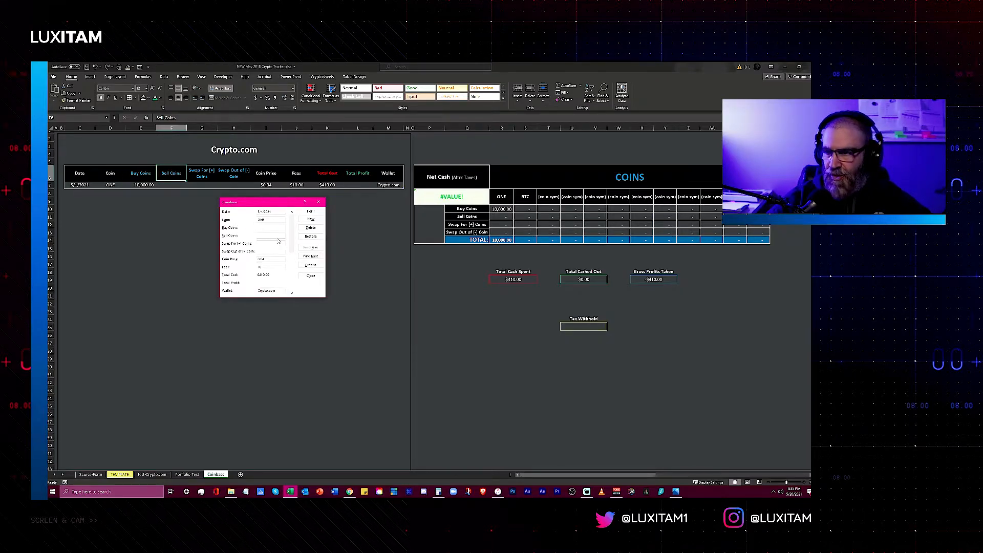
click(263, 235)
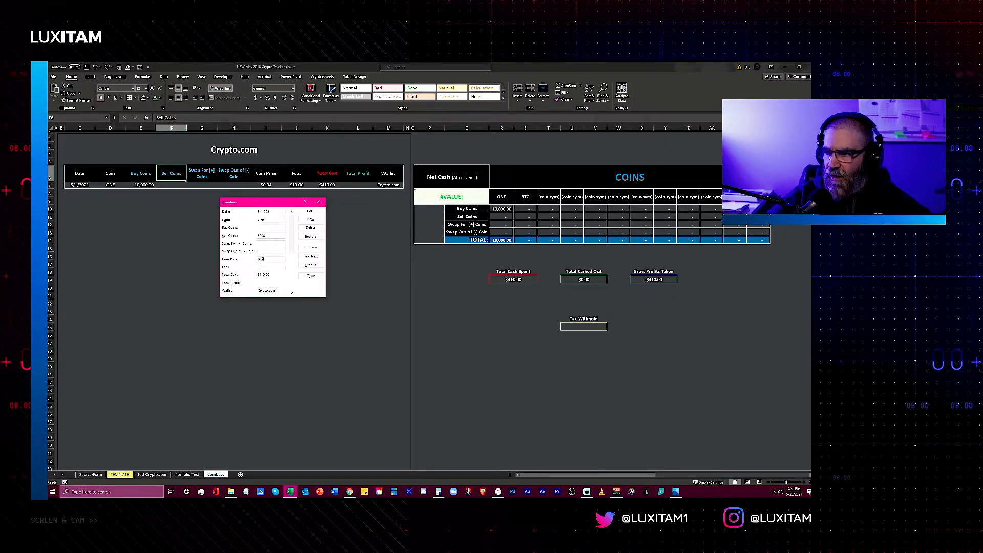
click(311, 276)
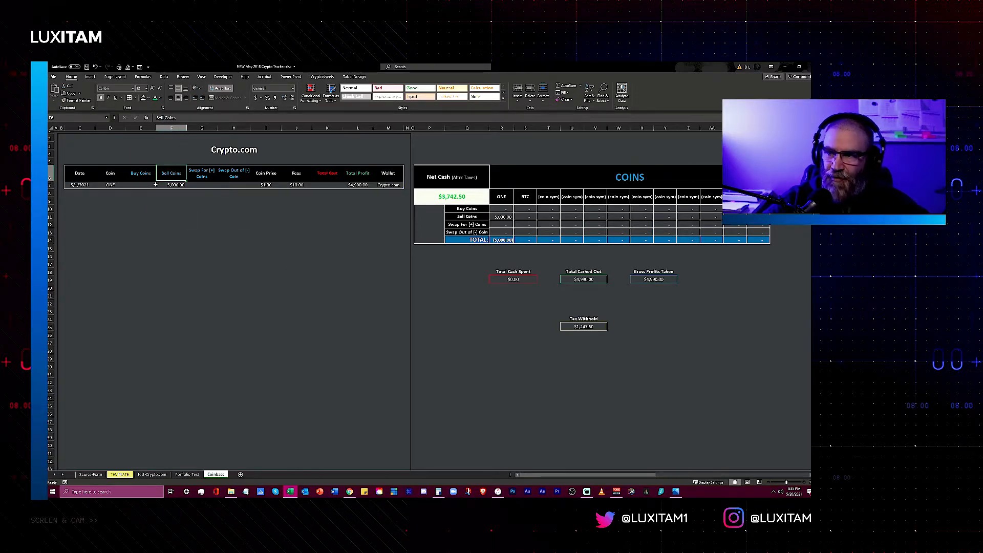
Step: Add a second record through the data entry form: coin ONE, Sell Coins 2500, coin price 1 and fees 10
click(184, 185)
click(139, 67)
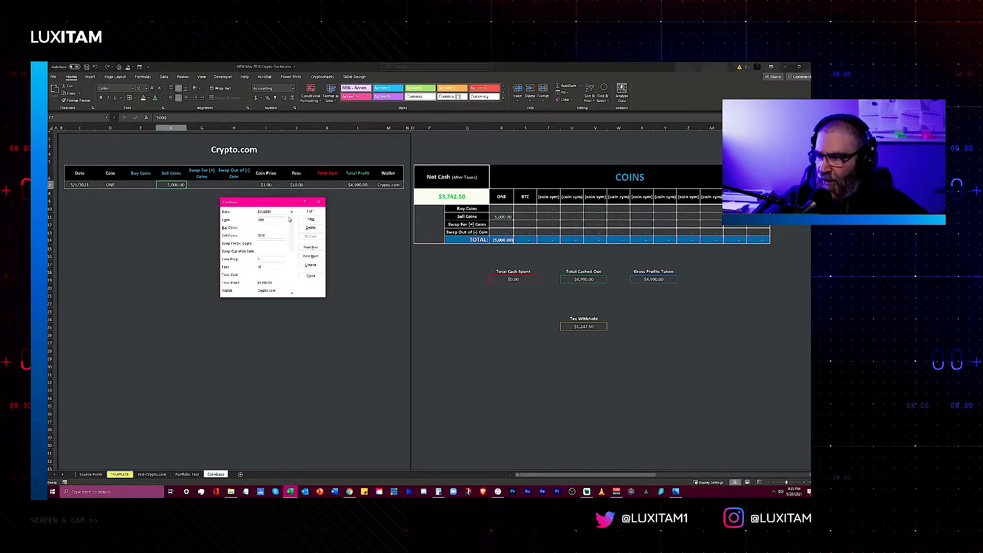
click(311, 219)
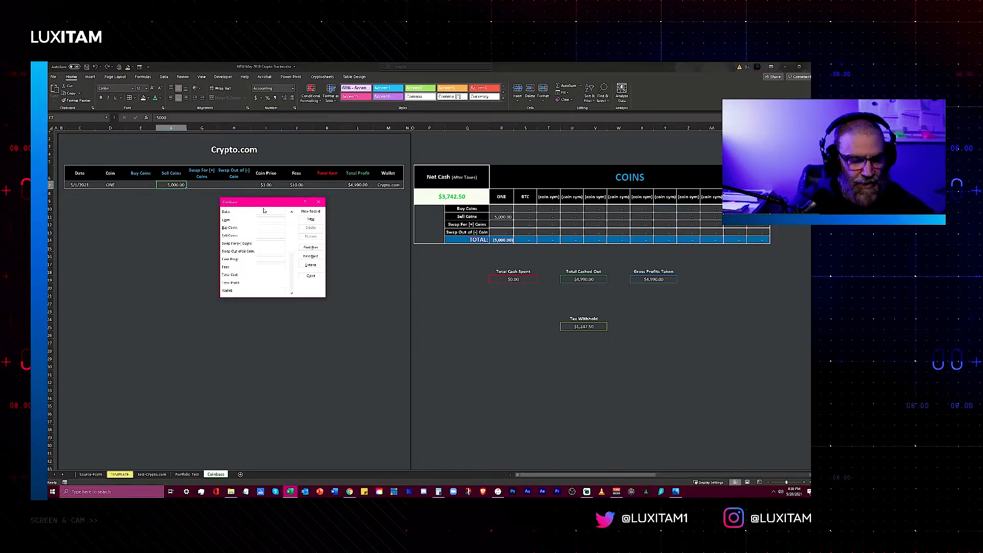
text(5/20)
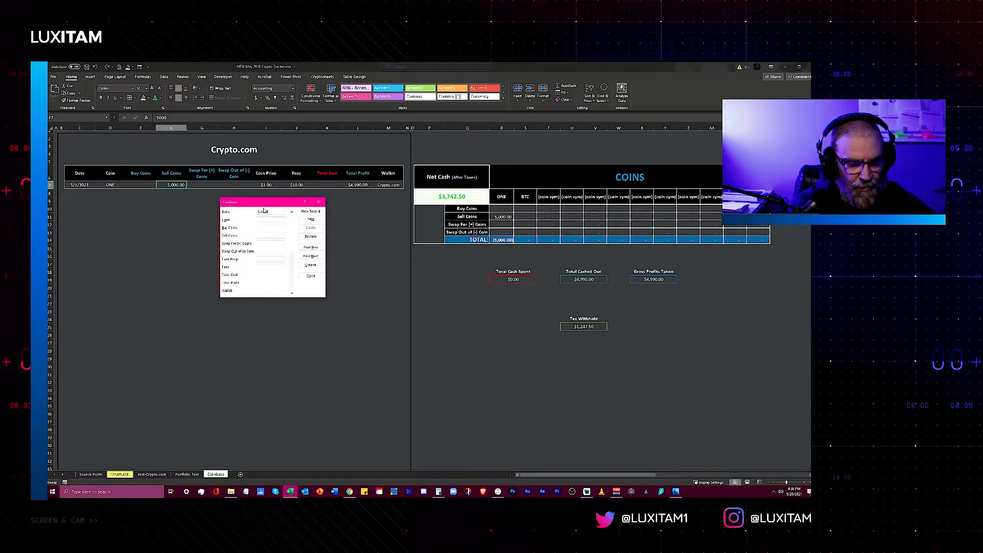
text(-20-2021)
click(266, 220)
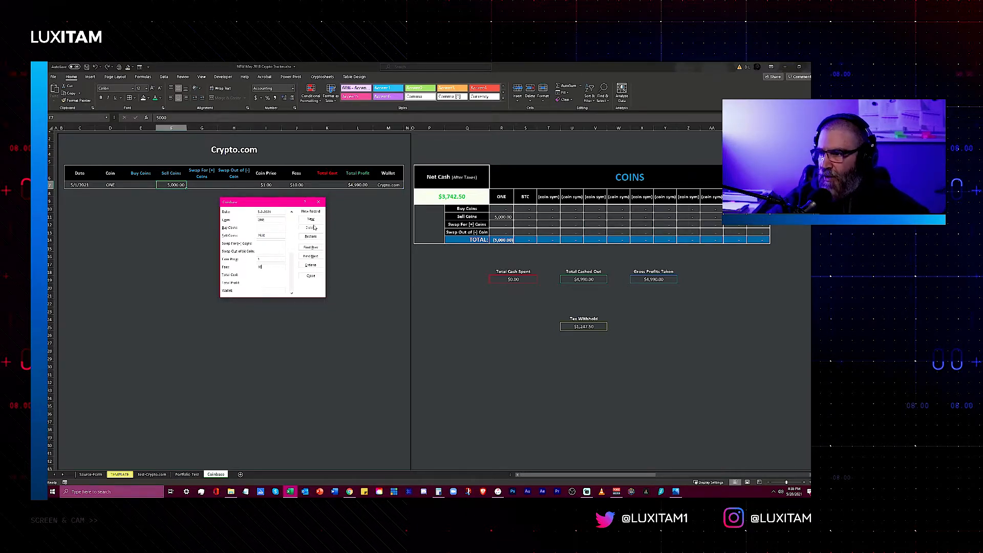
click(310, 275)
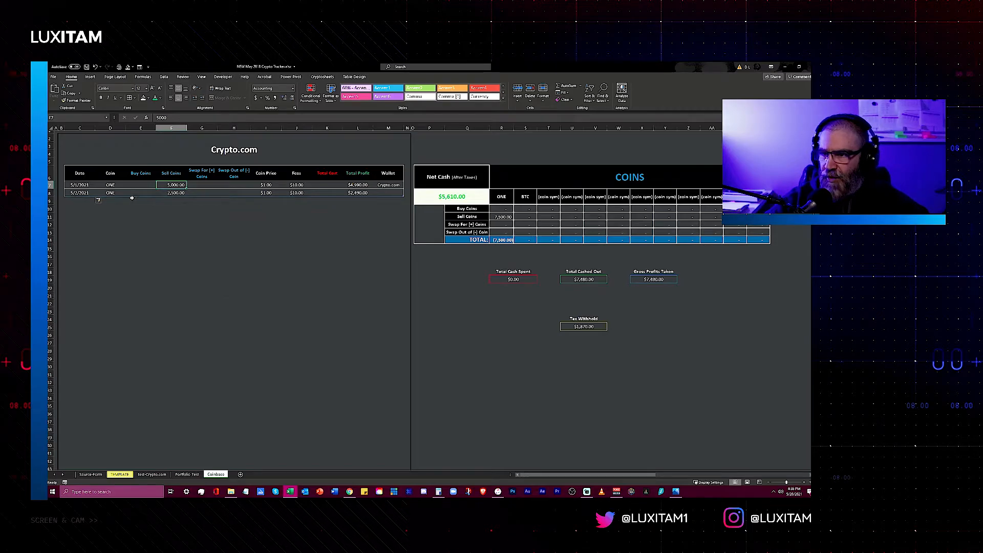
Step: Remove the second record and turn the remaining ONE record into a purchase with 5,000 Buy Coins and no Sell Coins
click(180, 193)
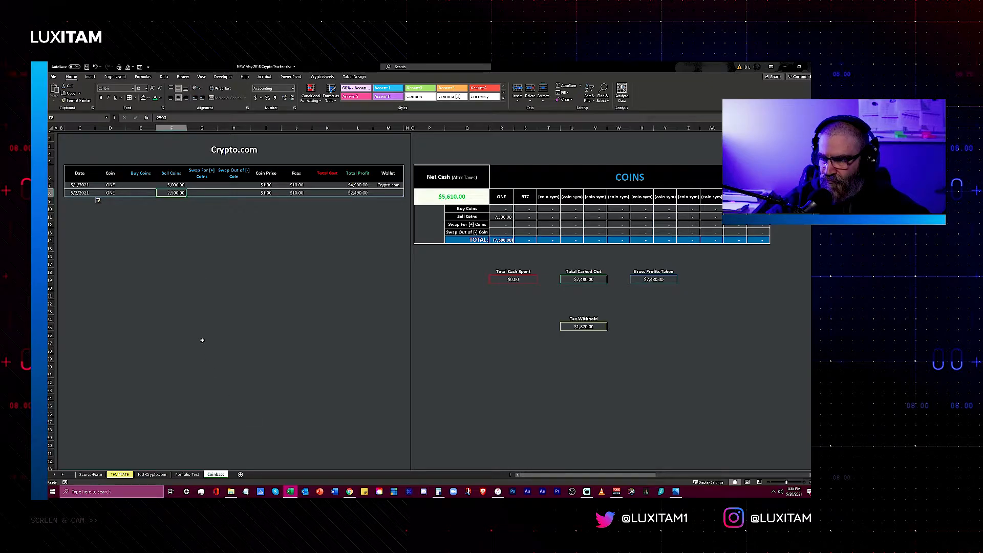
click(137, 185)
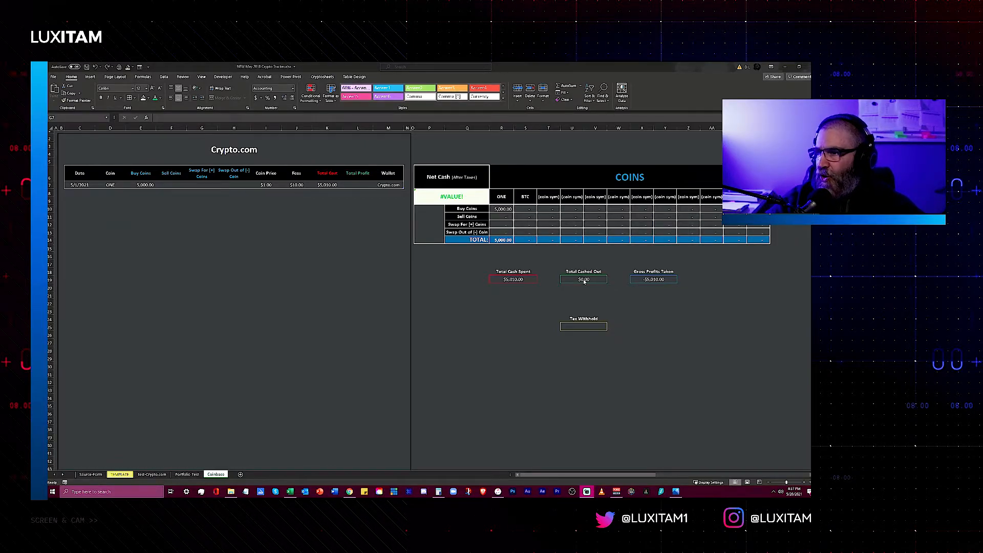
Step: Add a second record through the data entry form: date 5-2-2021, coin ONE, Sell Coins 2500, coin price 1, fees 10, wallet Crypto.com
click(187, 186)
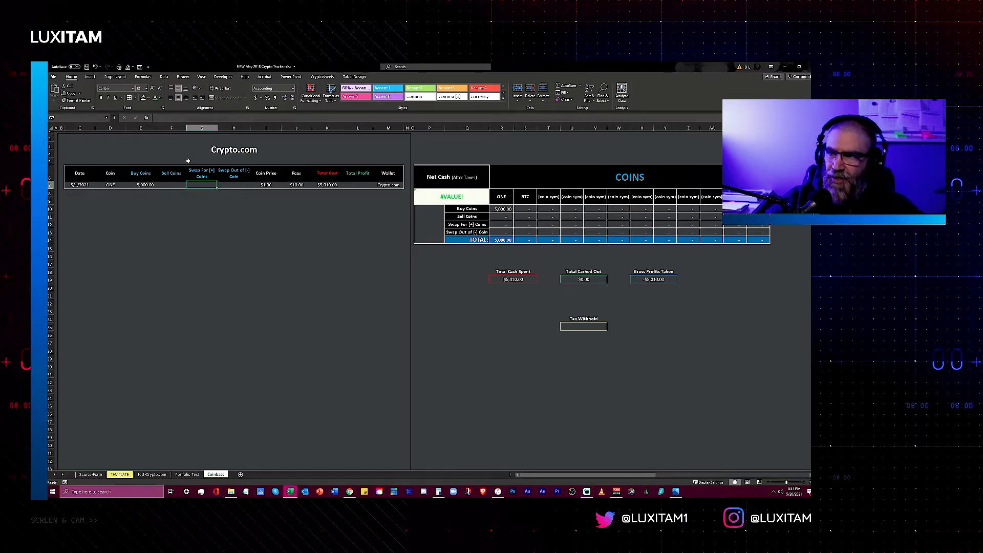
click(139, 67)
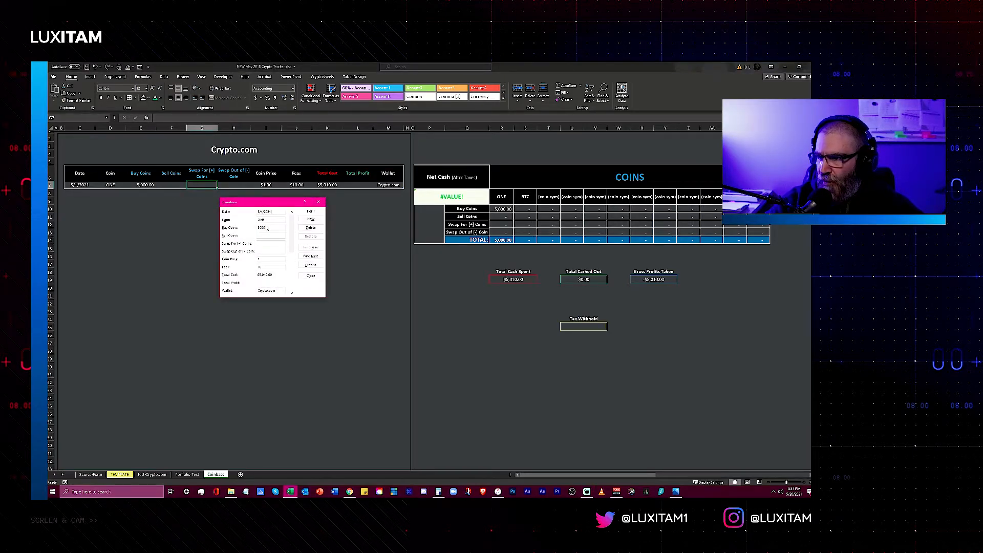
click(311, 219)
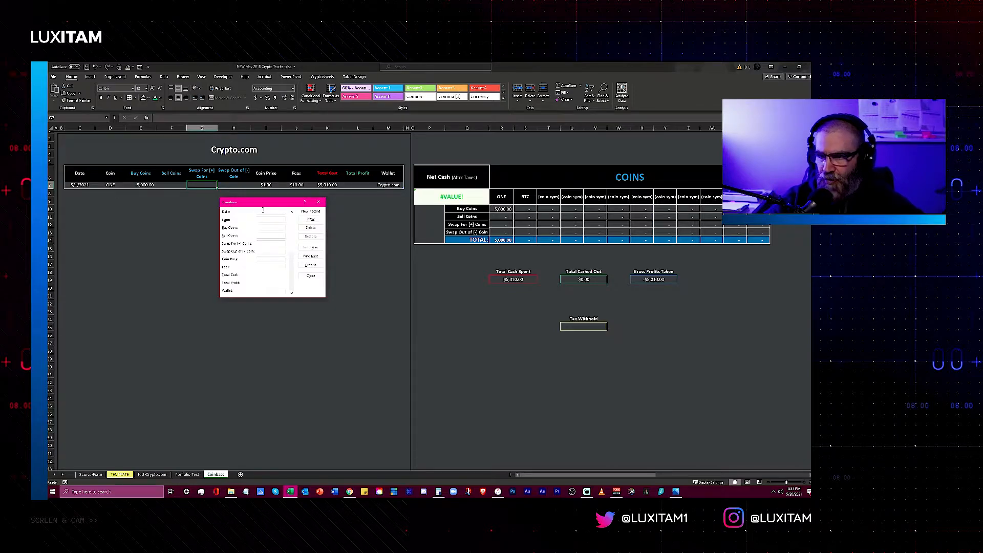
text(5)
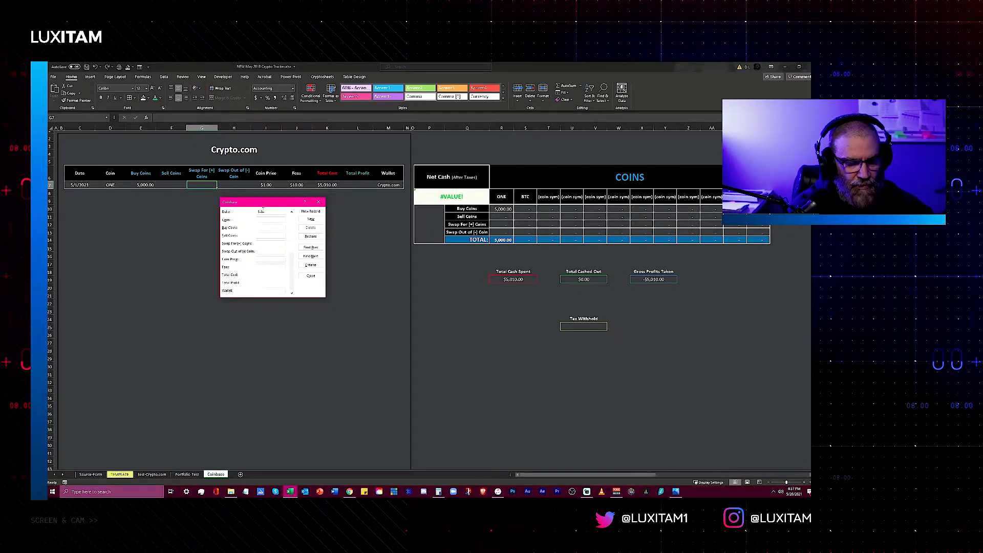
text(-2-2021)
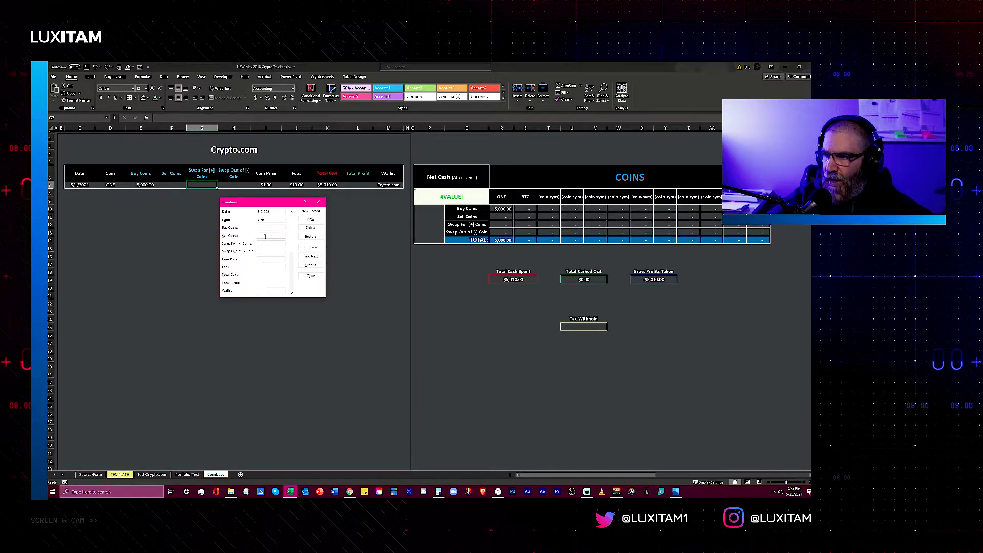
click(265, 267)
text(10)
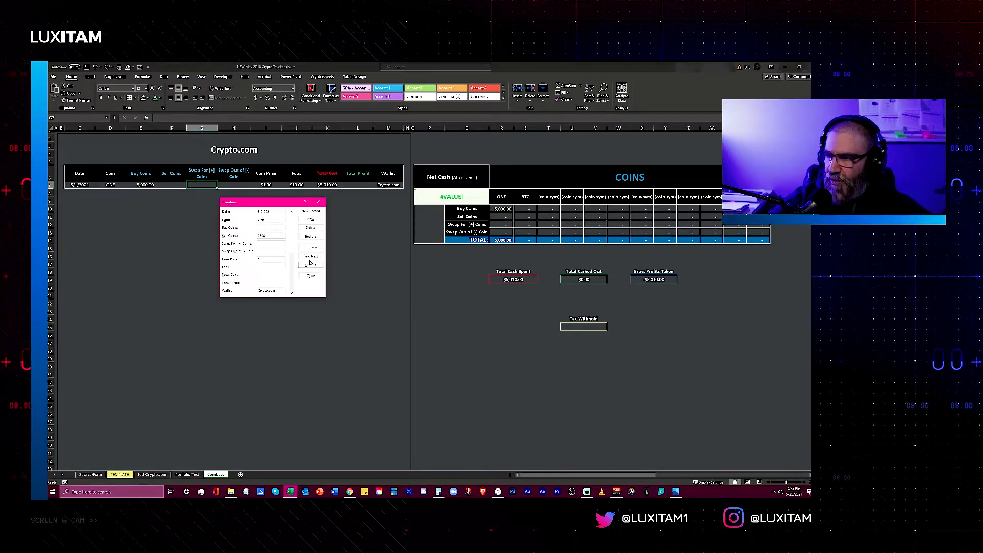
click(309, 277)
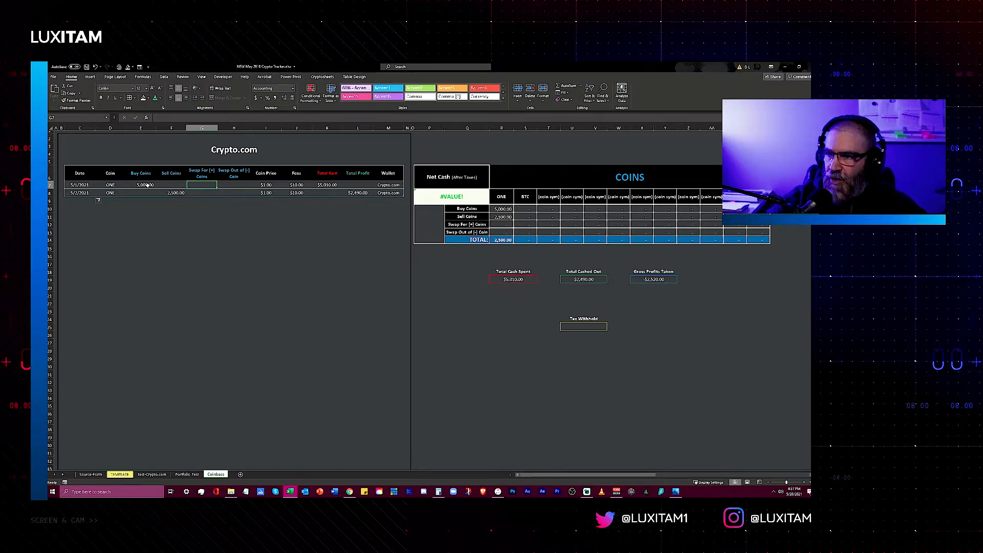
Step: Review the sale record's Sell Coins, coin price, fees and Total Profit, along with the purchase record's Total Cost
click(176, 193)
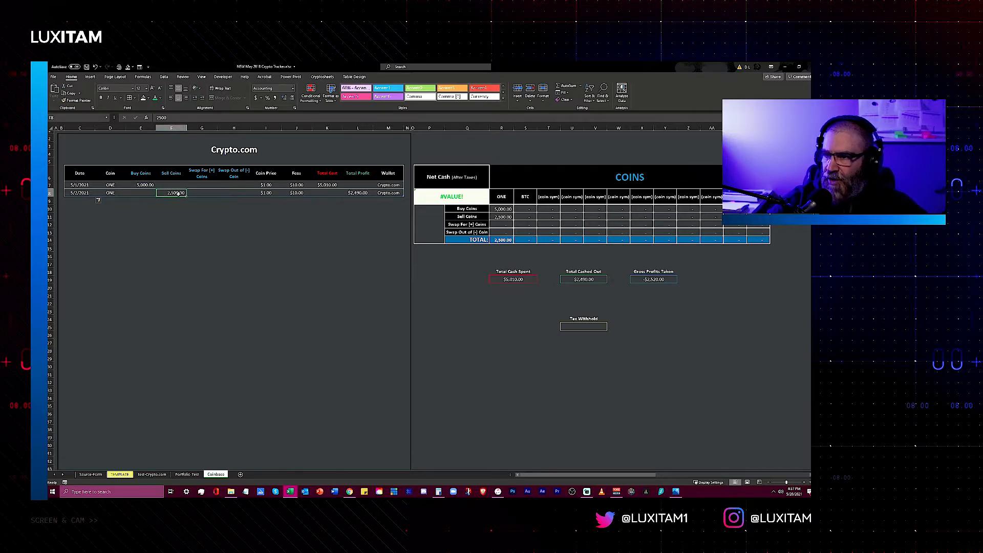
click(322, 185)
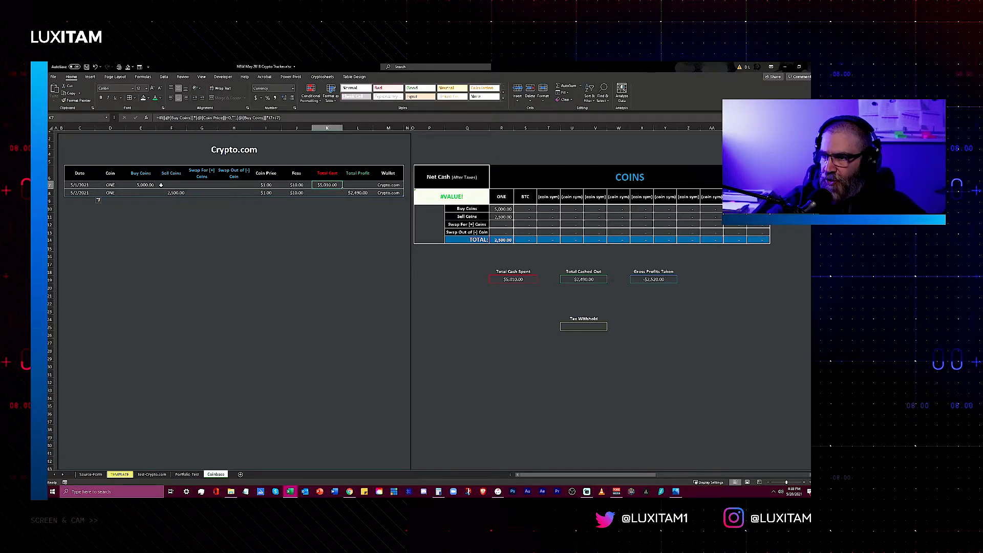
click(361, 193)
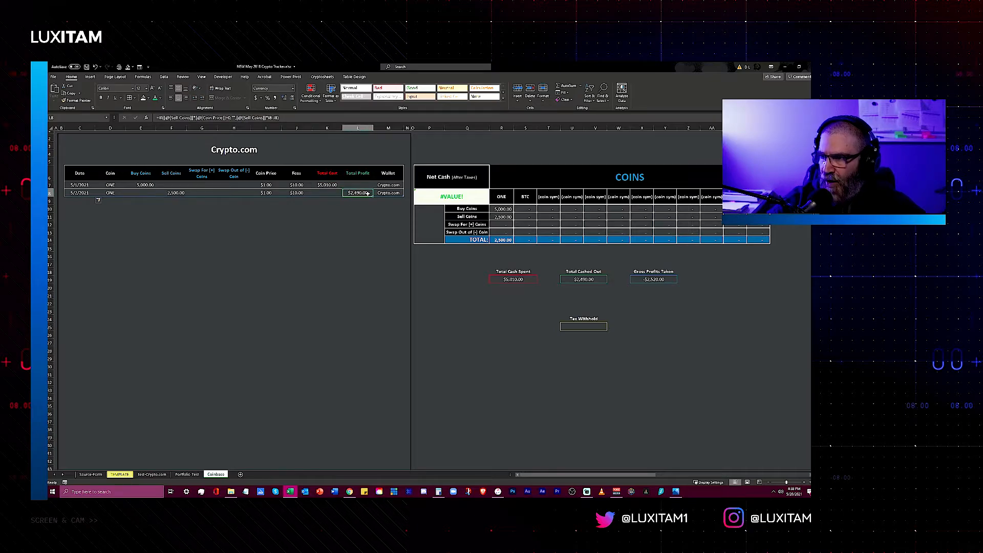
click(185, 193)
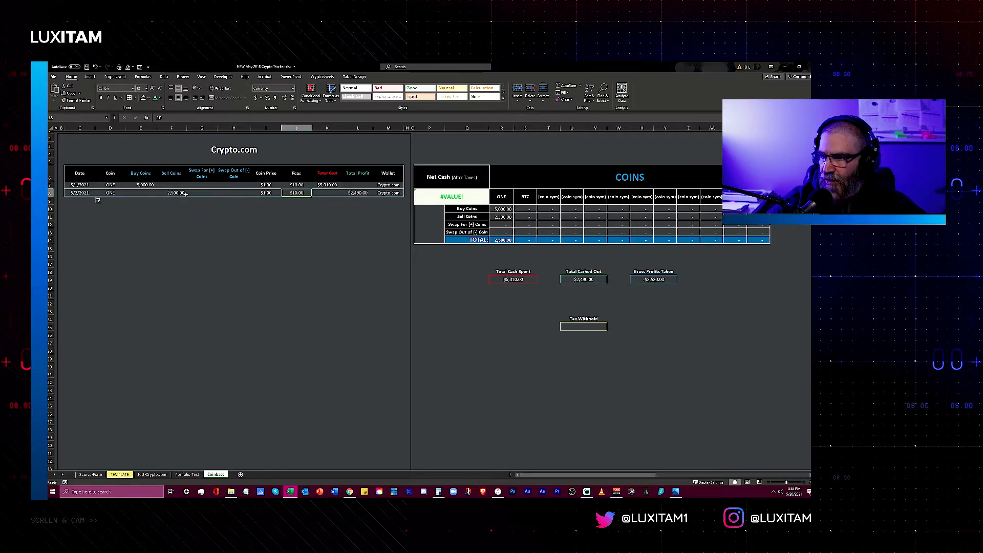
click(266, 193)
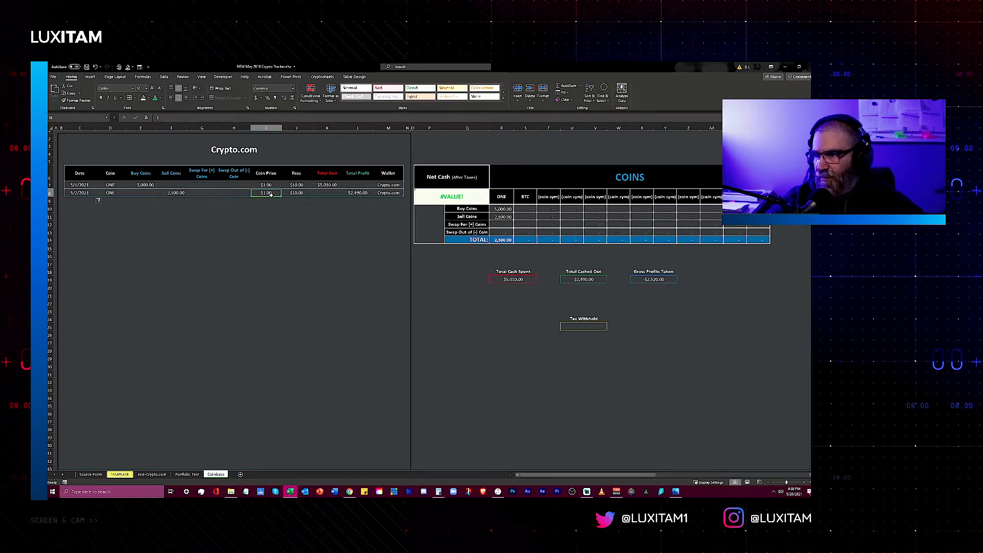
click(295, 193)
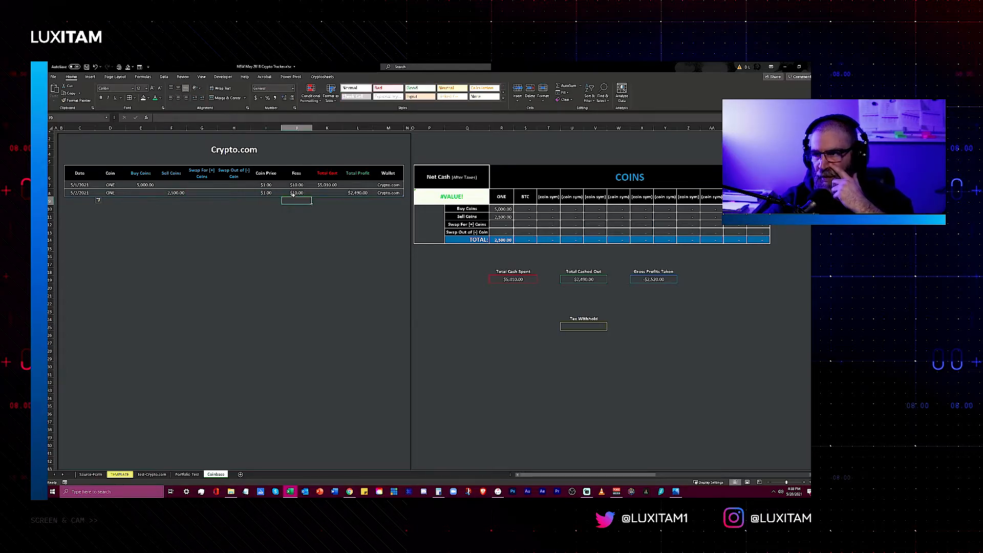
click(351, 194)
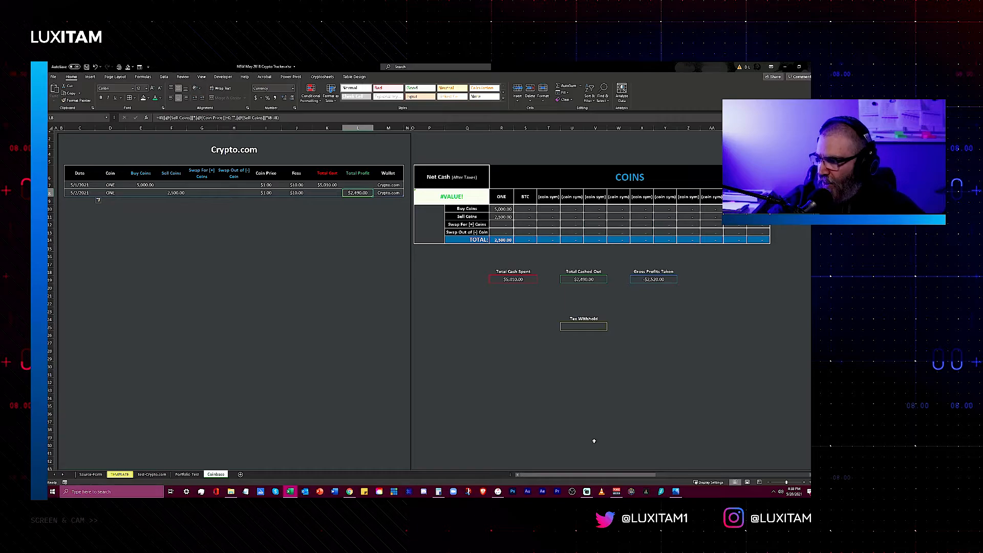
Step: Examine the COINS summary table, checking the ONE column's buy, sell and swap rows against the swap columns of the transaction table
drag(598, 476, 640, 472)
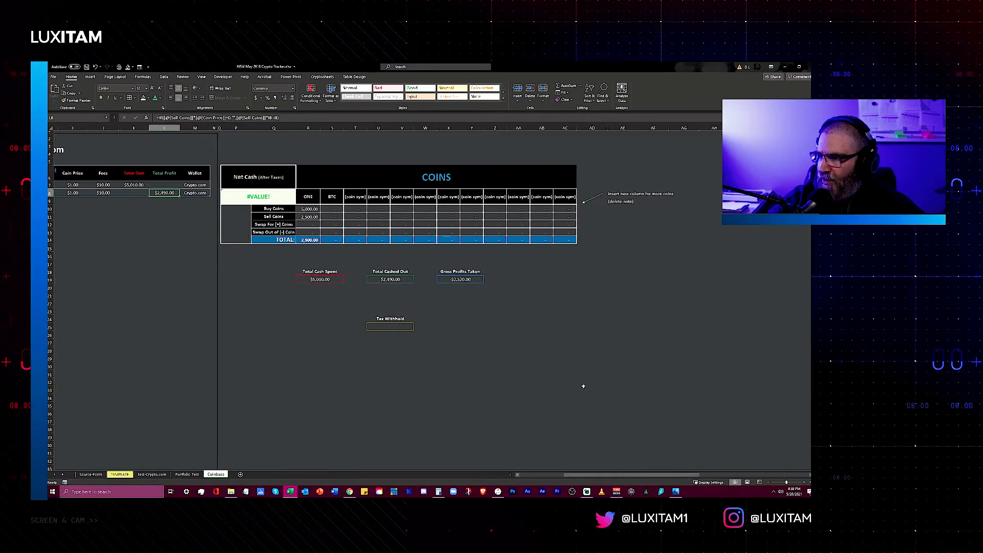
click(305, 217)
click(307, 225)
click(304, 231)
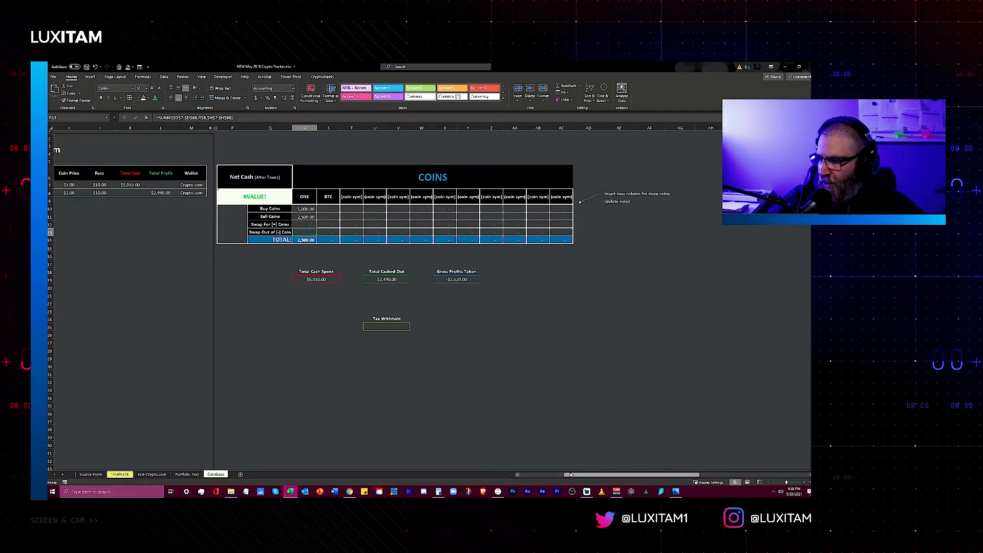
click(537, 481)
click(203, 193)
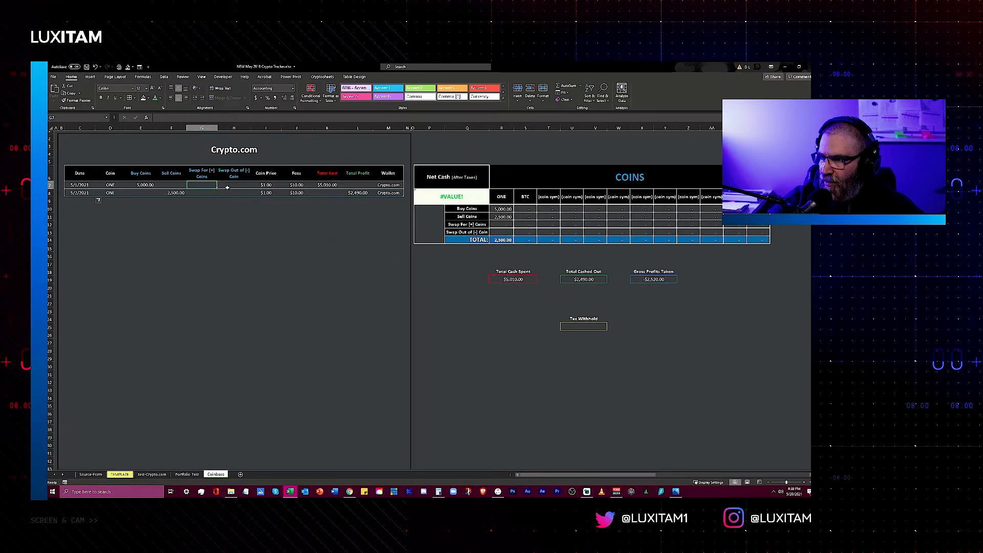
click(205, 186)
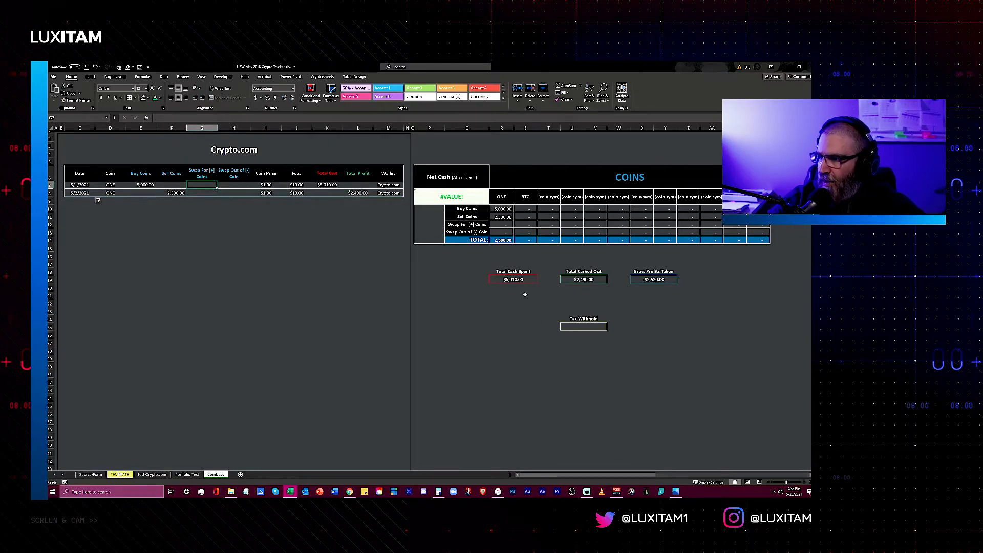
drag(598, 474, 625, 467)
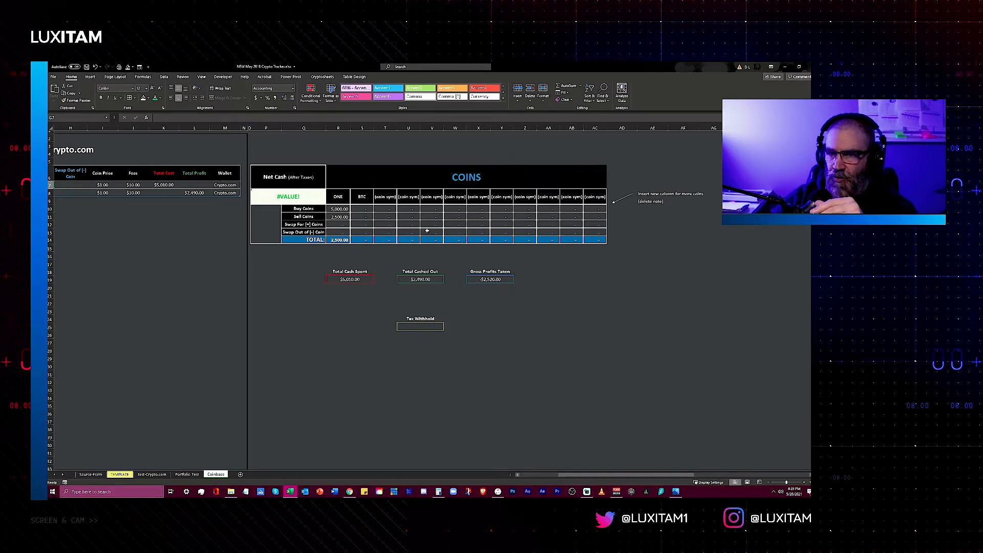
mouse_move(365, 174)
mouse_down()
mouse_move(435, 171)
mouse_move(469, 213)
mouse_move(476, 241)
mouse_move(435, 202)
mouse_move(352, 173)
mouse_move(389, 201)
mouse_move(492, 235)
mouse_move(367, 177)
mouse_up()
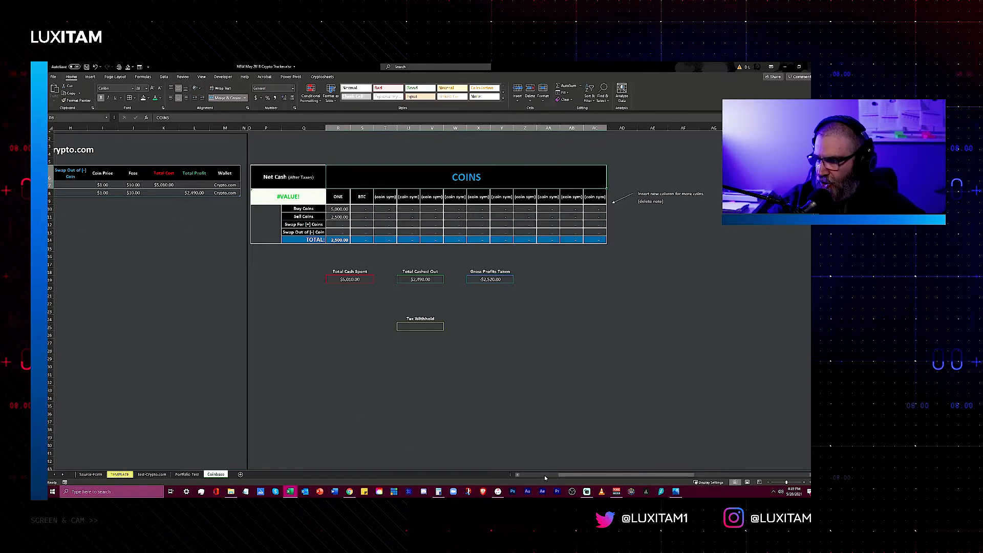
drag(339, 210, 586, 241)
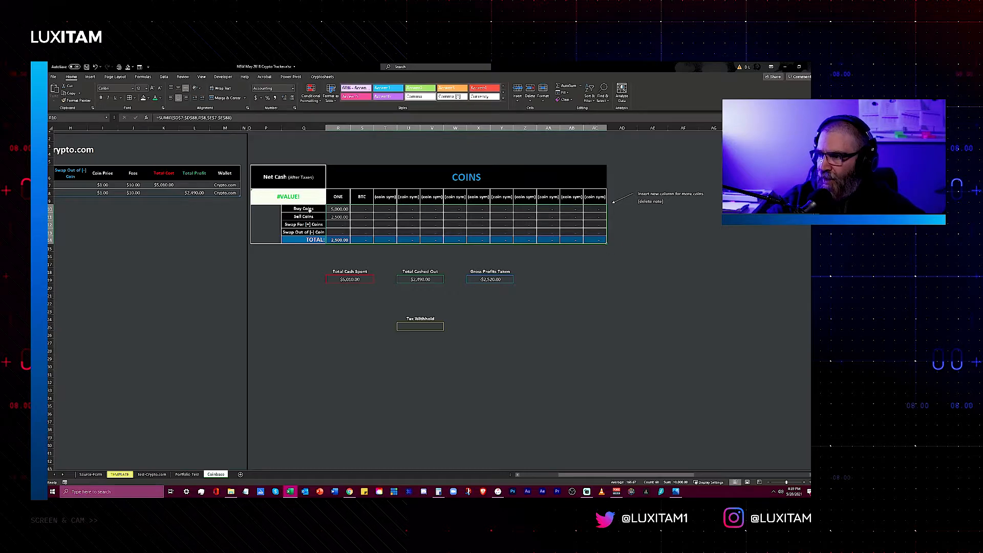
click(338, 197)
click(330, 209)
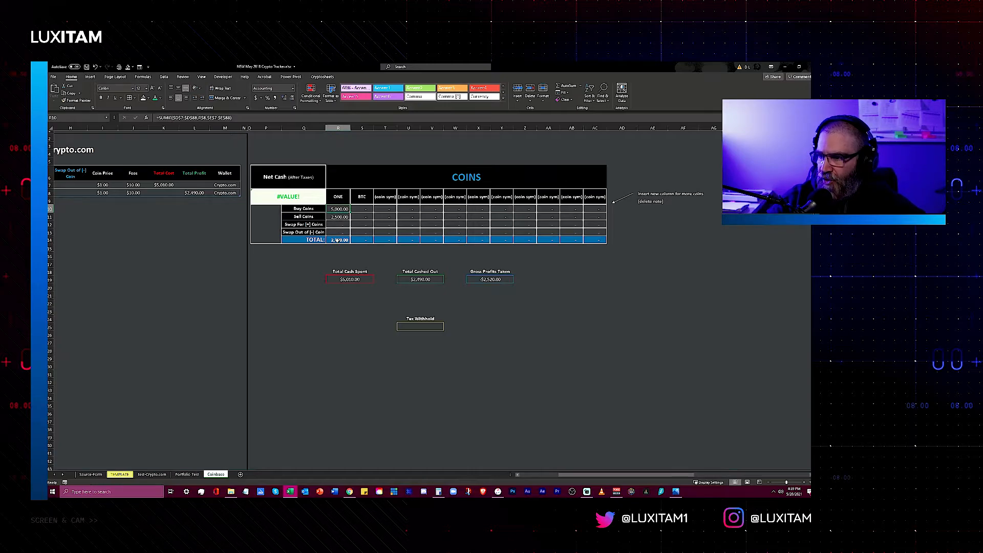
Step: Inspect the formulas behind Net Cash, Total Cash Spent, Total Cashed Out, Gross Profits Taken and Tax Withhold
click(289, 196)
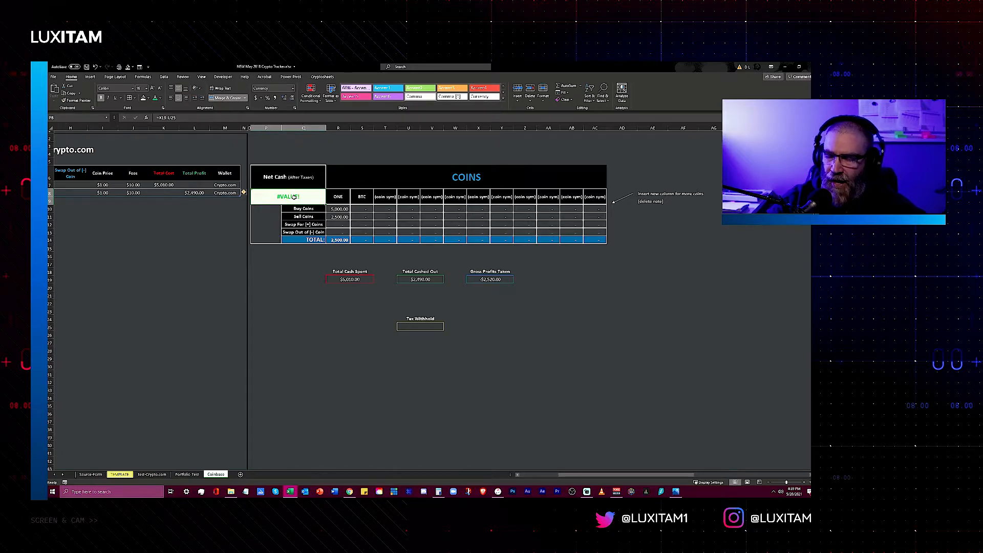
click(351, 279)
click(409, 279)
click(476, 279)
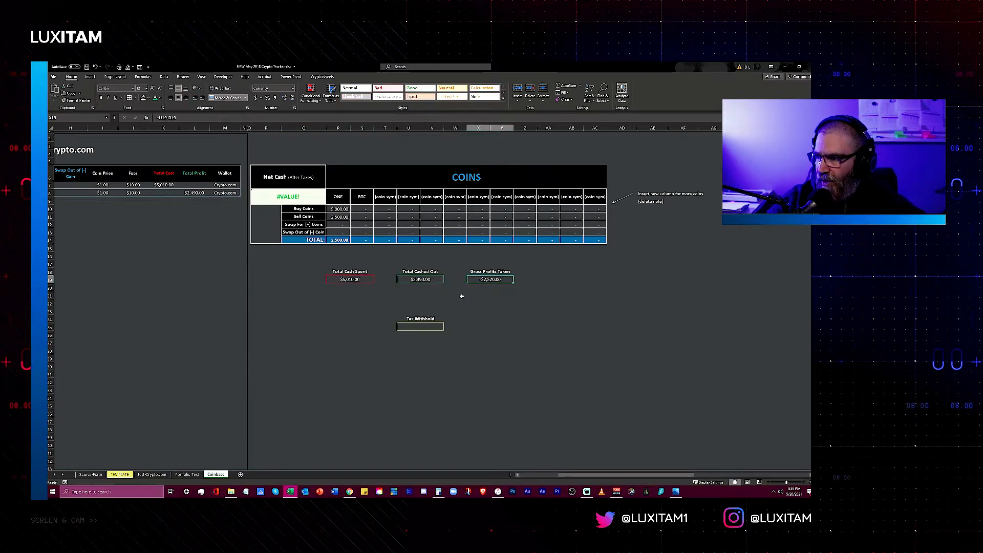
click(293, 192)
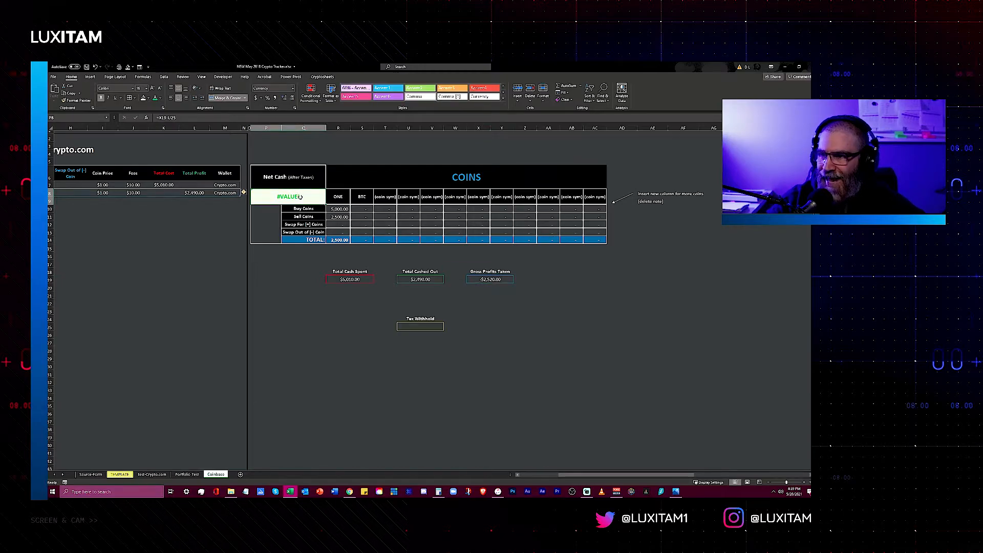
click(418, 319)
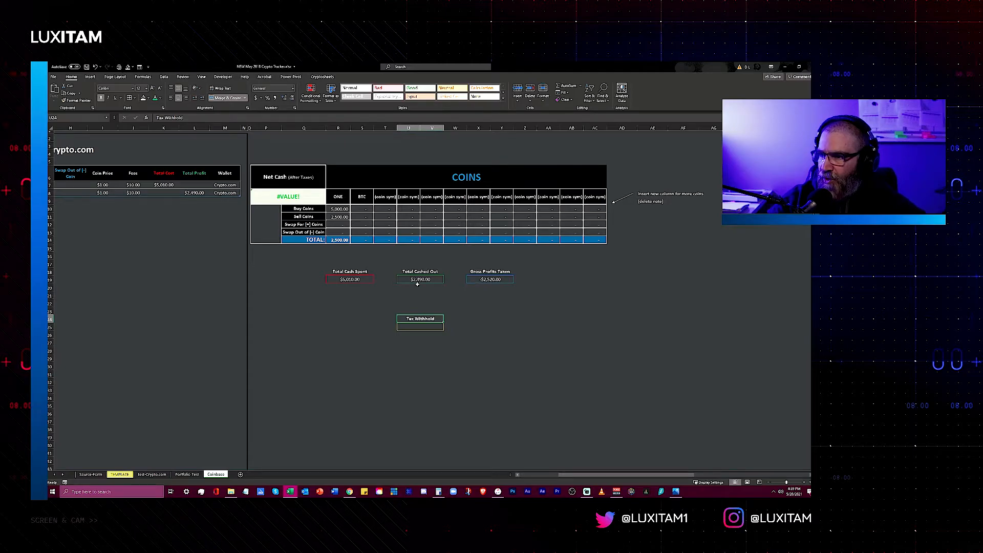
click(349, 280)
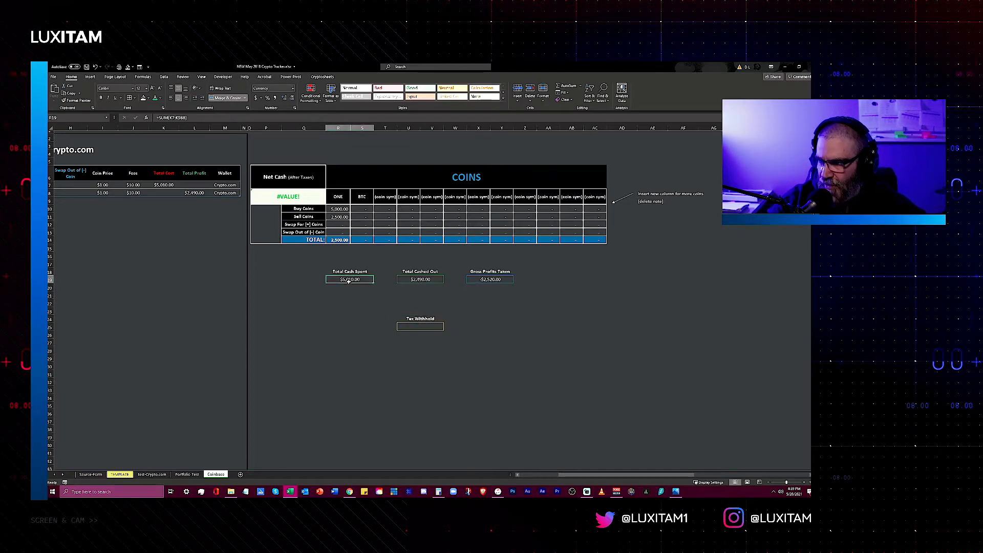
key(ctrl+c)
click(420, 280)
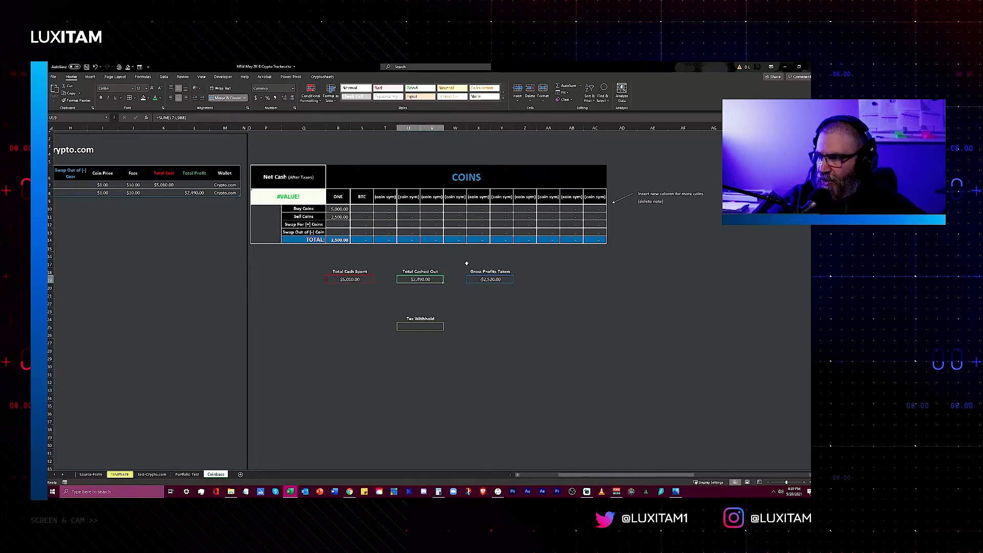
click(482, 281)
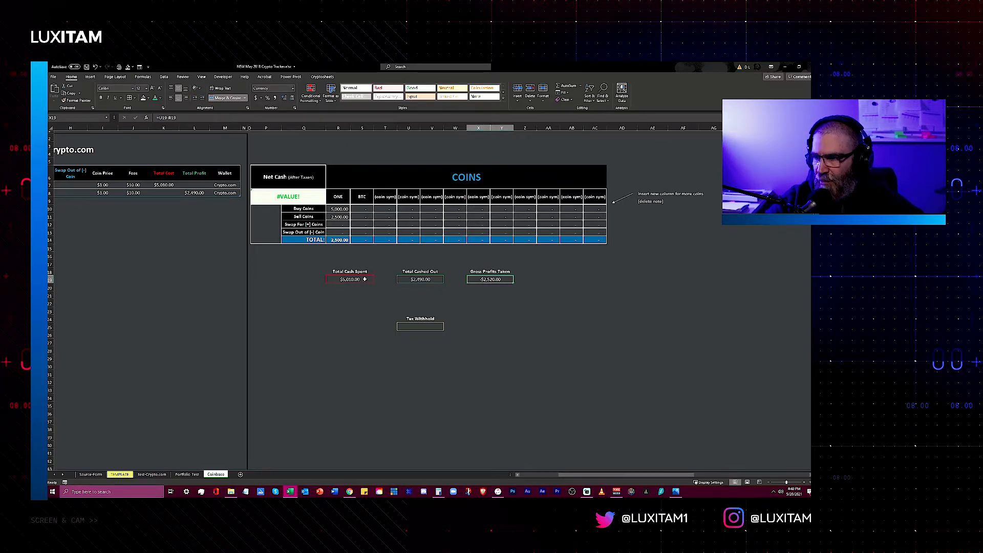
click(414, 326)
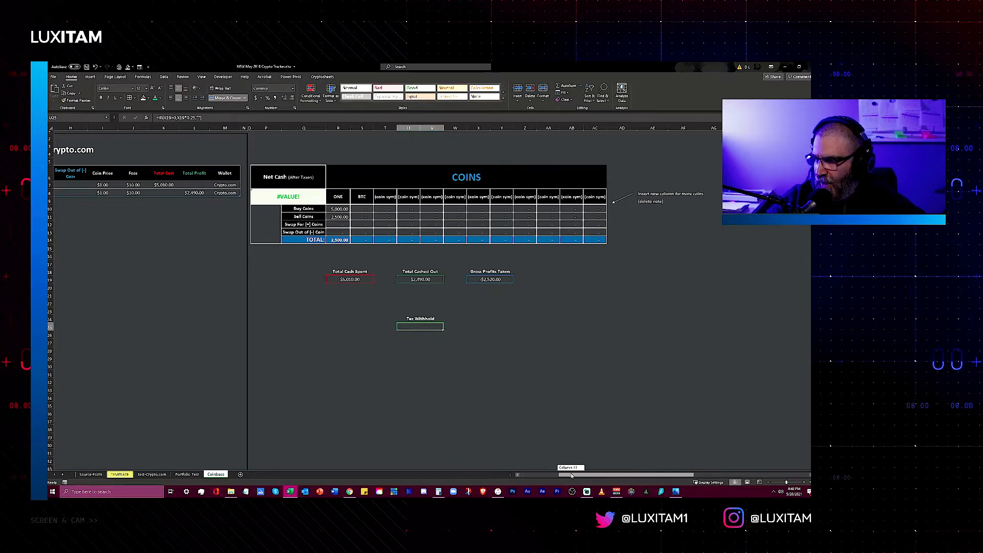
Step: Look over the Coinbase transaction table and the Portfolio Test sheet, and switch to the test Crypto.com sheet
click(539, 476)
click(154, 194)
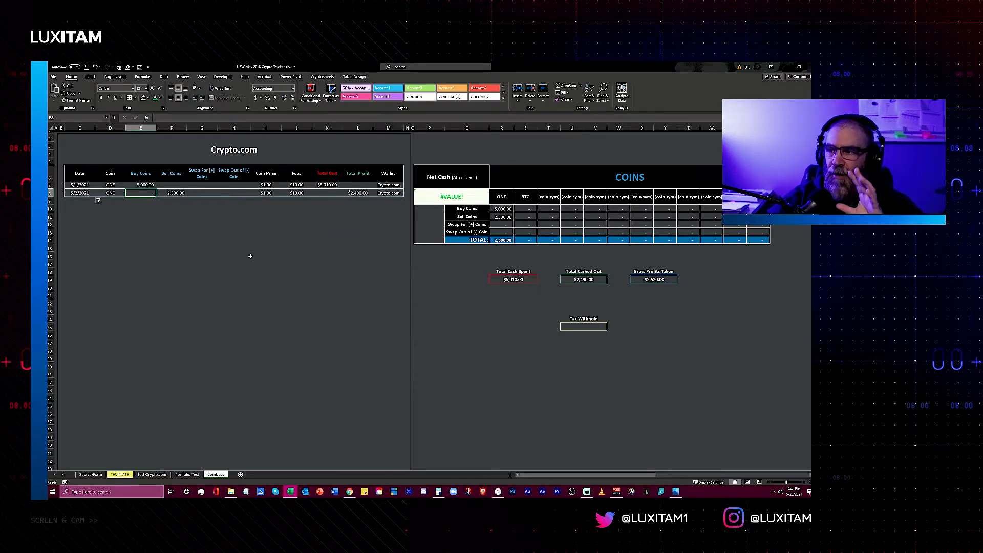
click(187, 475)
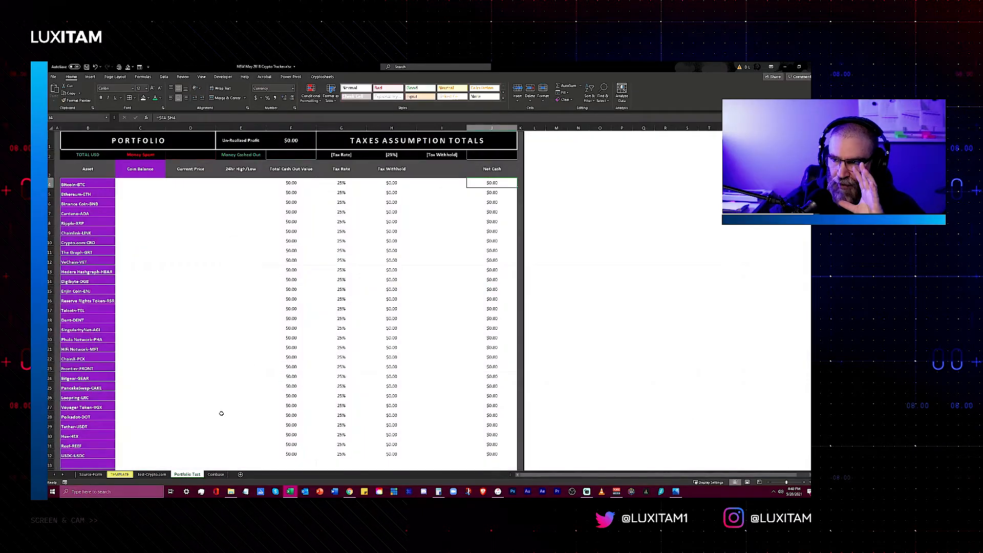
click(152, 475)
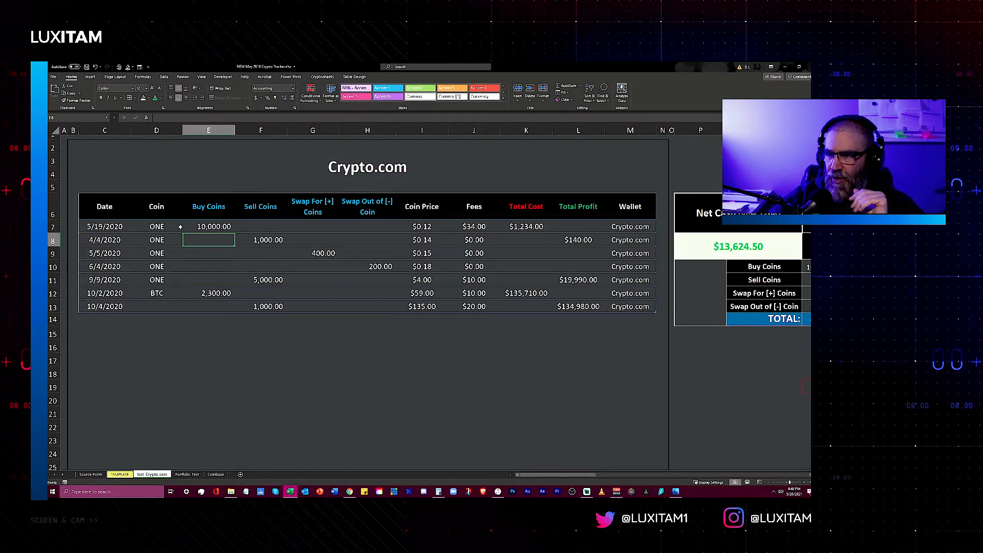
Step: Review the buy, sell and swap amounts of the ONE and BTC entries, including the sale dated 10/4/2020
click(211, 227)
click(259, 241)
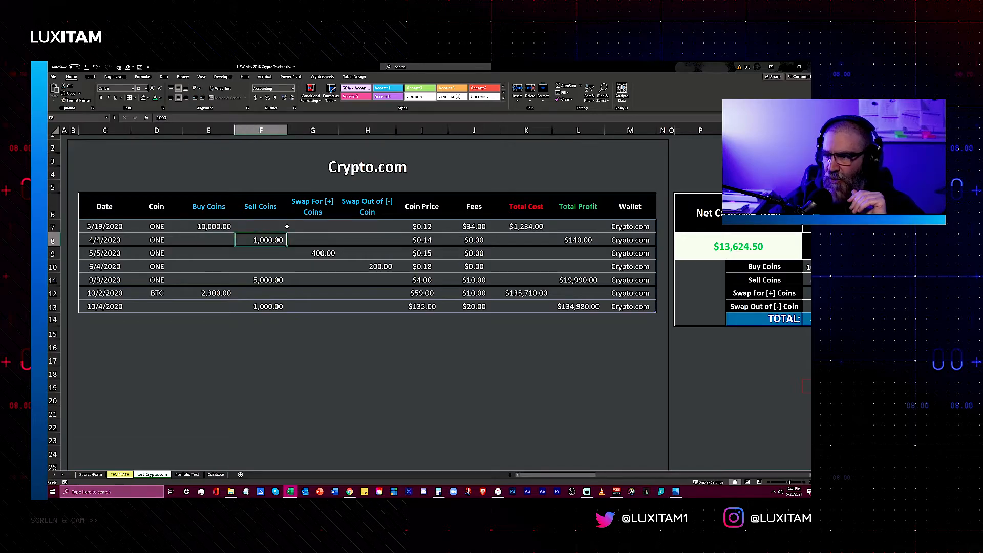
click(323, 253)
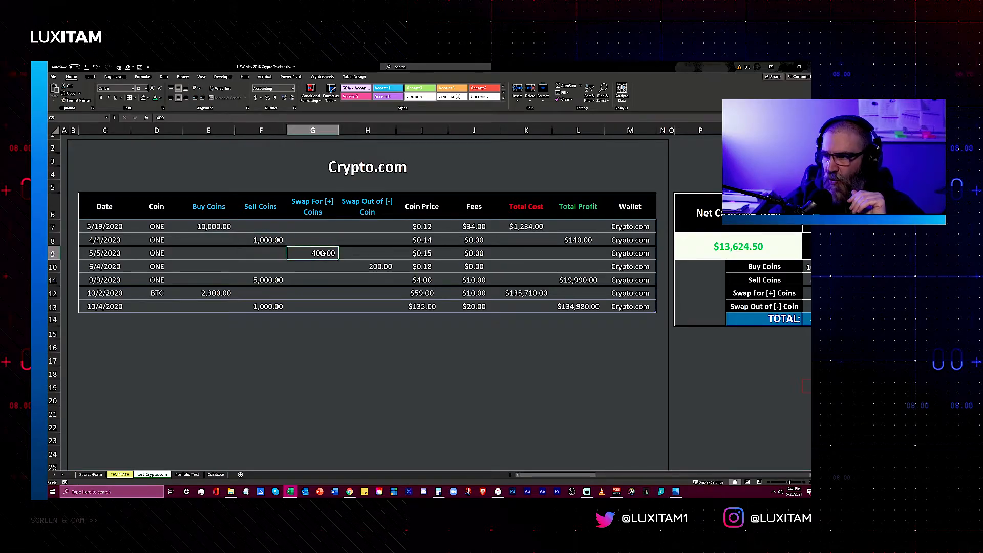
click(382, 269)
click(266, 280)
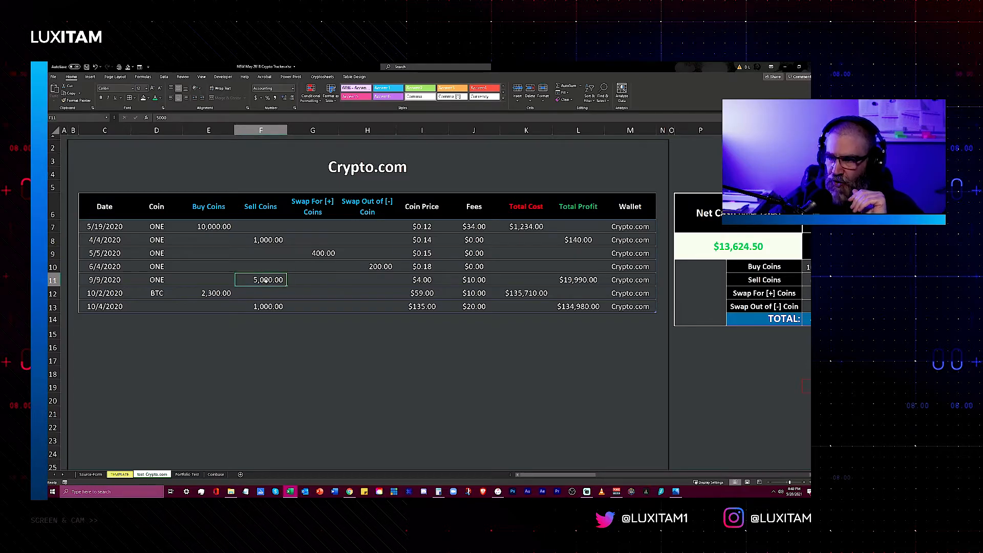
click(216, 293)
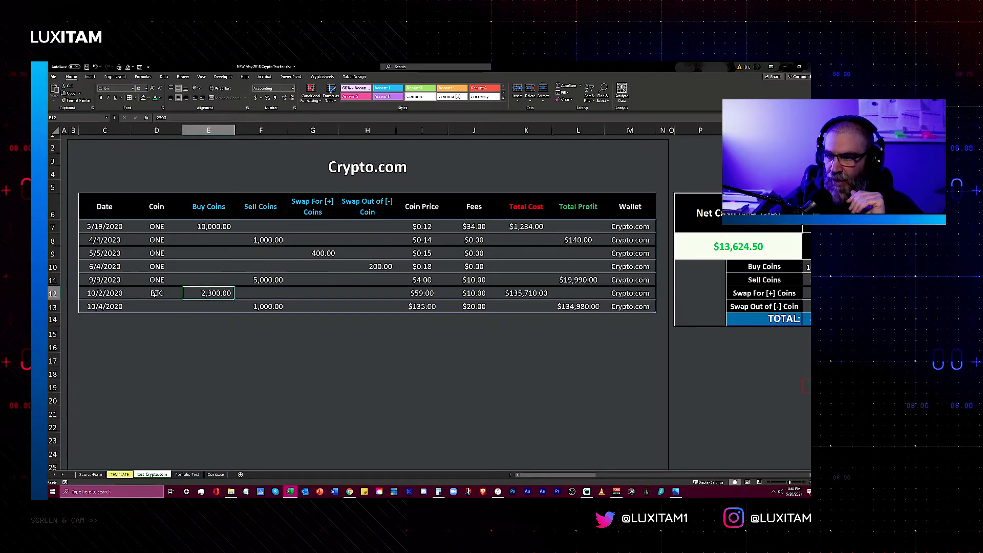
drag(158, 238, 158, 281)
click(216, 293)
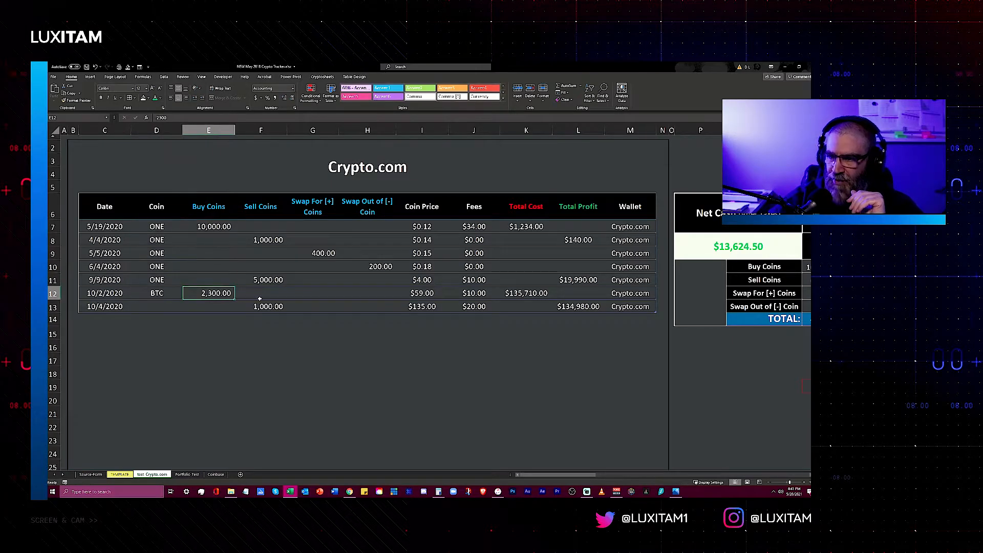
click(264, 307)
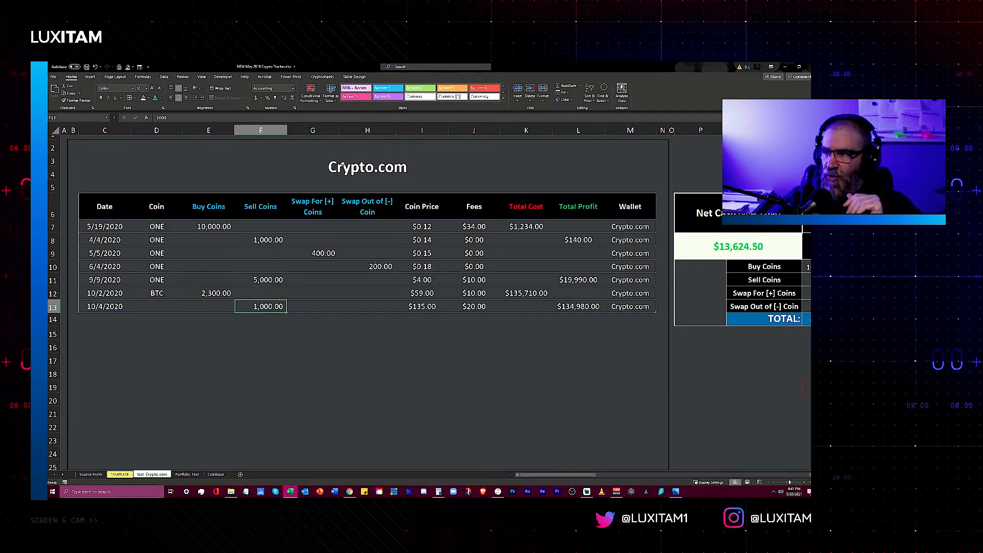
Step: Examine the transaction records row by row from date to wallet, covering the 5/19/2020 through 6/4/2020 entries
drag(203, 230, 205, 256)
drag(105, 227, 118, 384)
click(123, 227)
drag(136, 228, 630, 227)
drag(129, 239, 630, 239)
drag(105, 253, 317, 266)
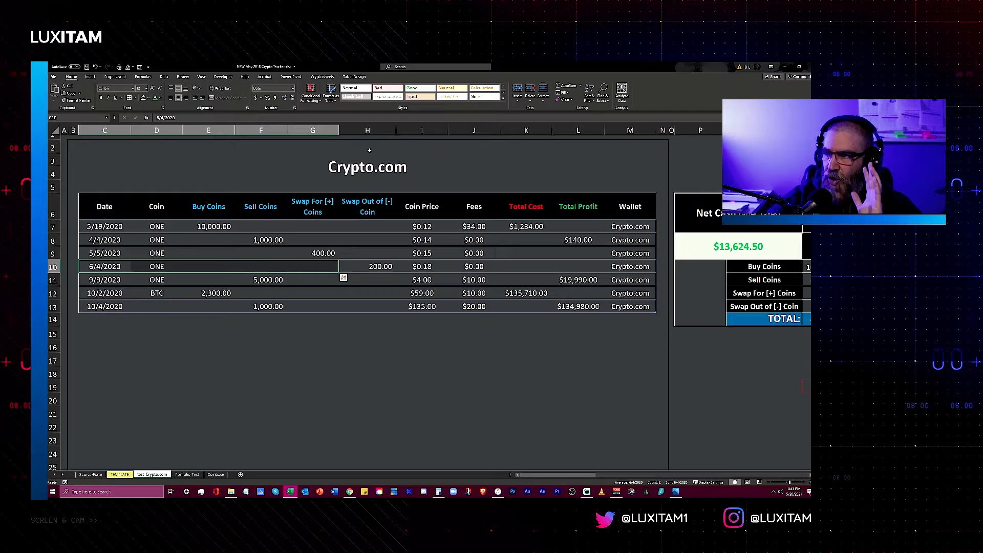
drag(136, 228, 608, 231)
click(208, 267)
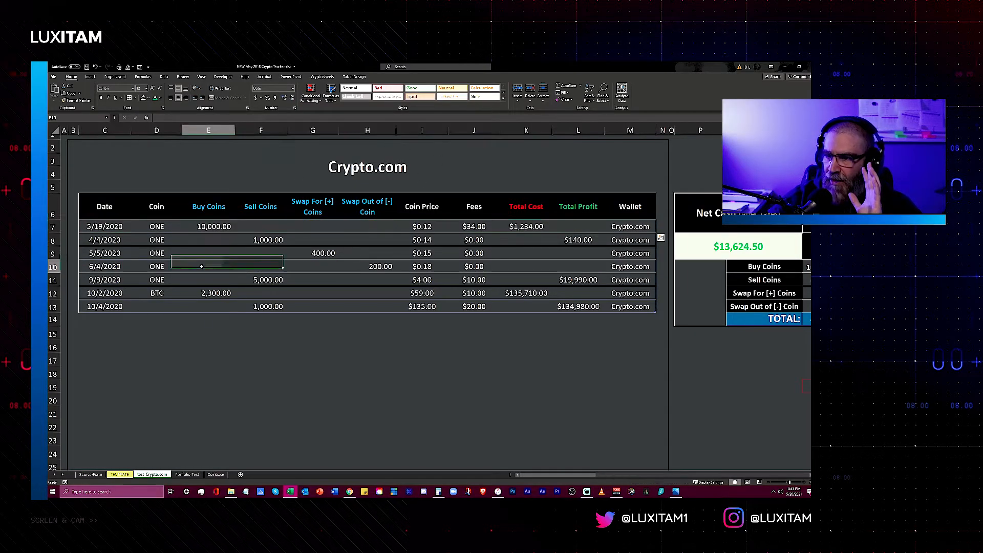
Step: Browse the existing test Crypto.com records backward and forward in the data entry form, and close it
click(139, 67)
click(311, 220)
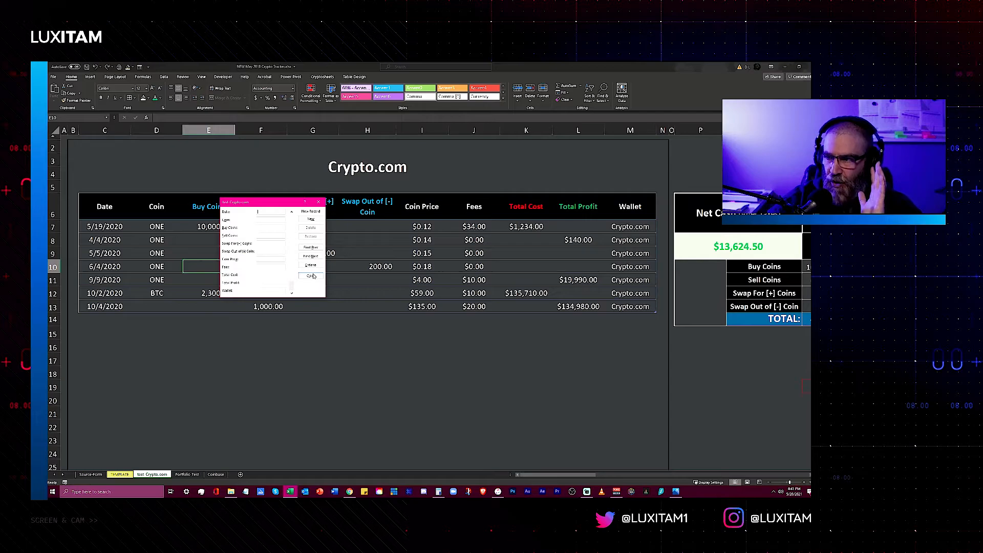
click(311, 247)
click(310, 248)
click(311, 248)
click(311, 256)
click(311, 257)
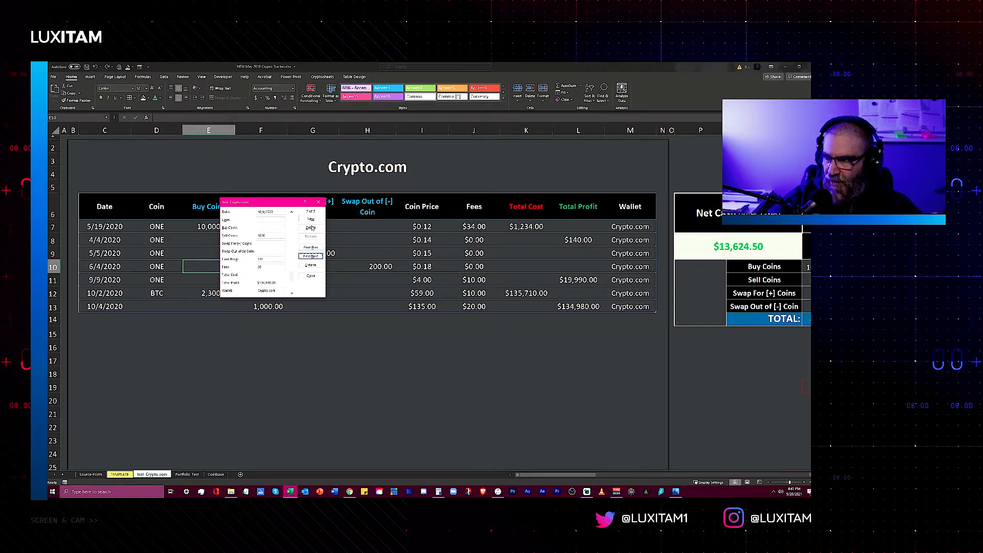
click(311, 248)
click(311, 248)
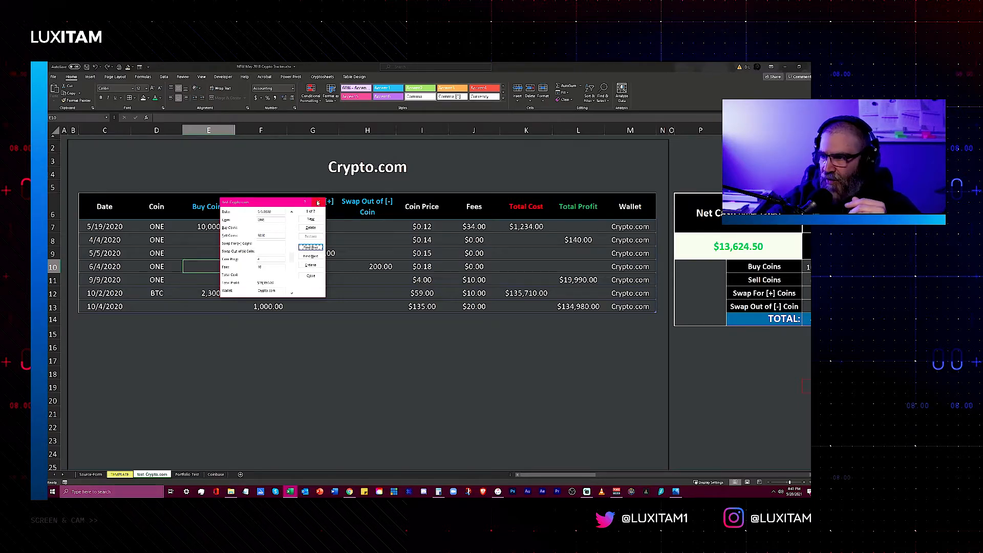
click(319, 203)
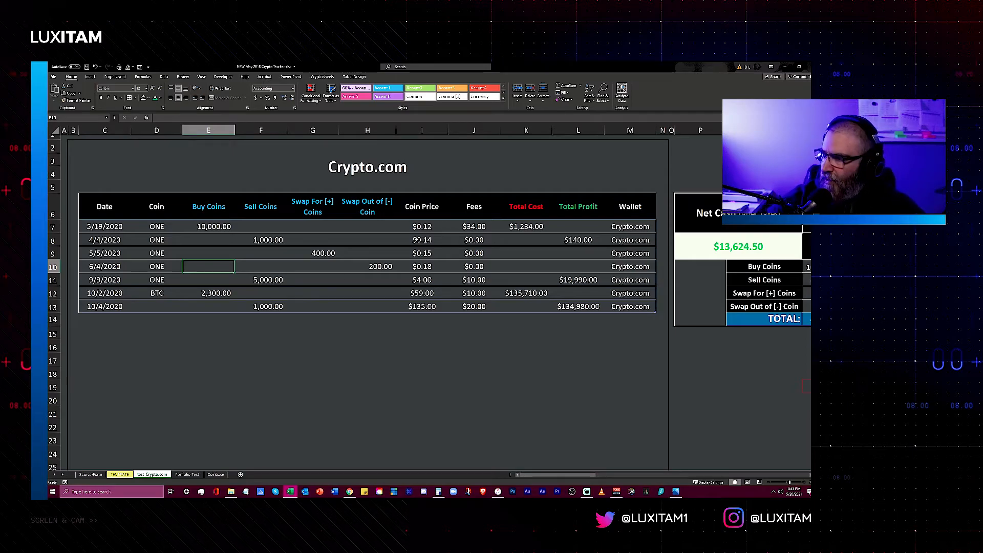
Step: Inspect the Net Cash, Total Cash Spent, Total Cashed Out, Gross Profits Taken and Tax Withhold formulas on the test sheet
drag(567, 477, 635, 462)
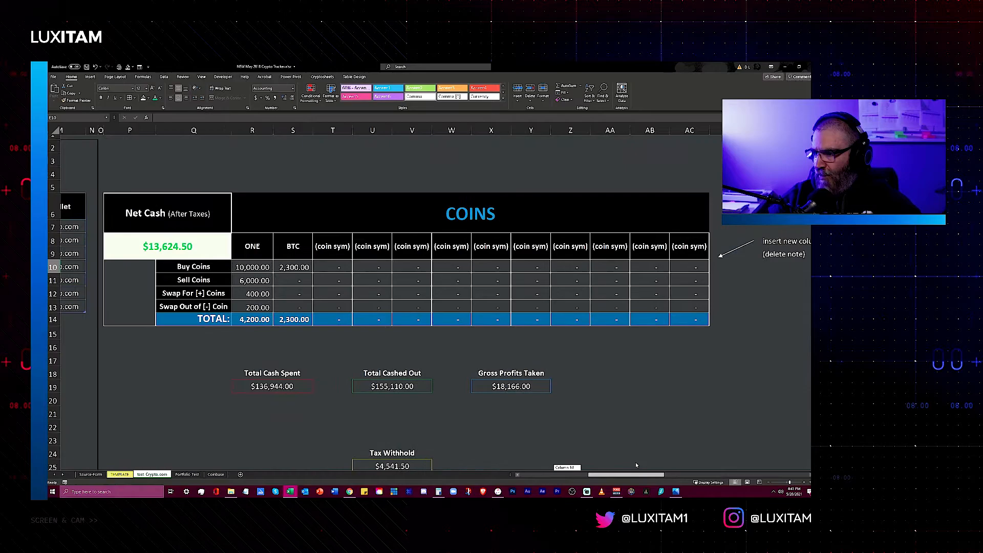
click(204, 246)
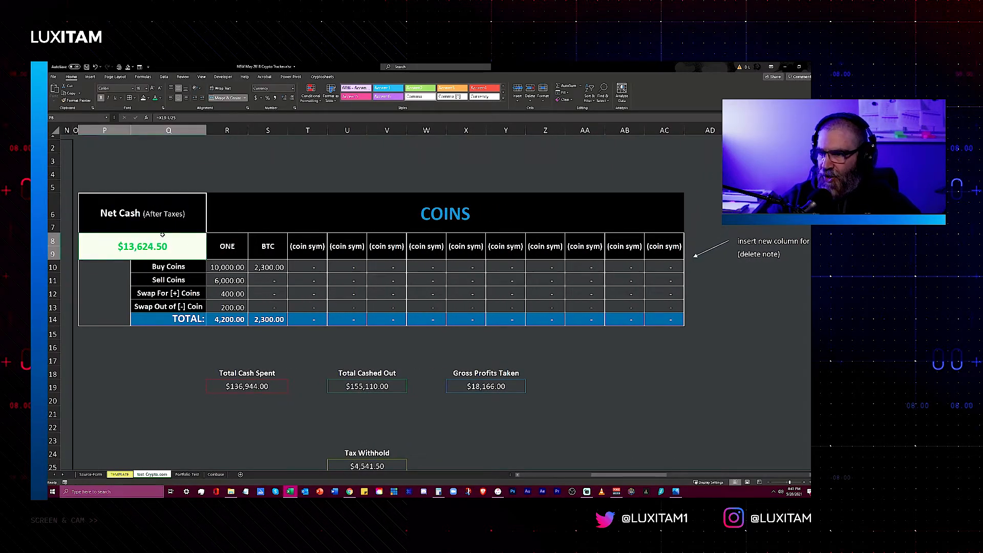
click(246, 388)
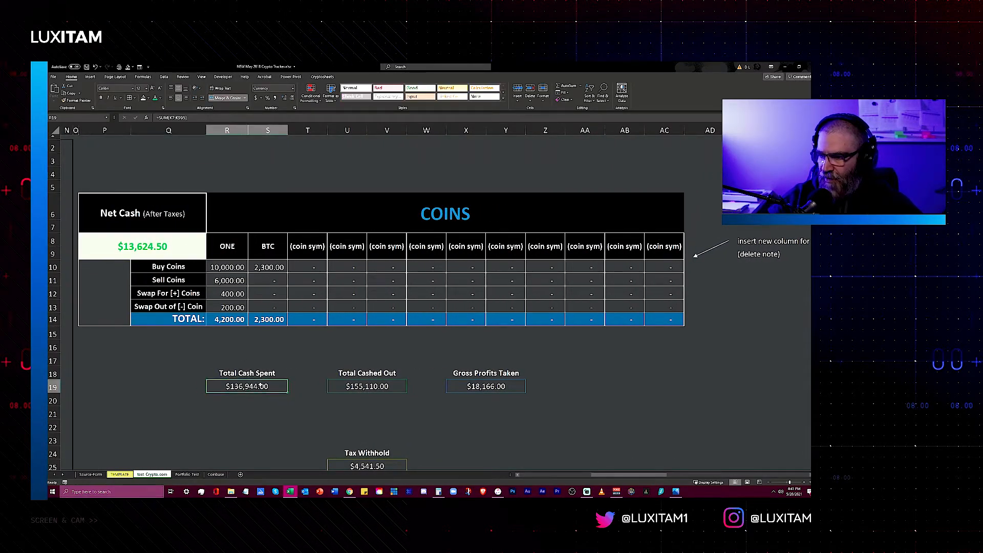
click(363, 388)
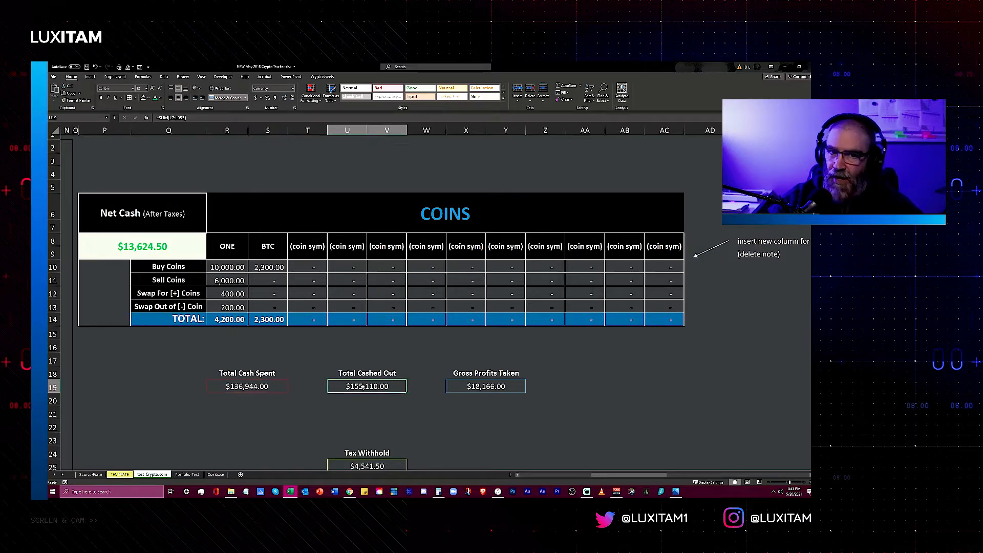
click(487, 387)
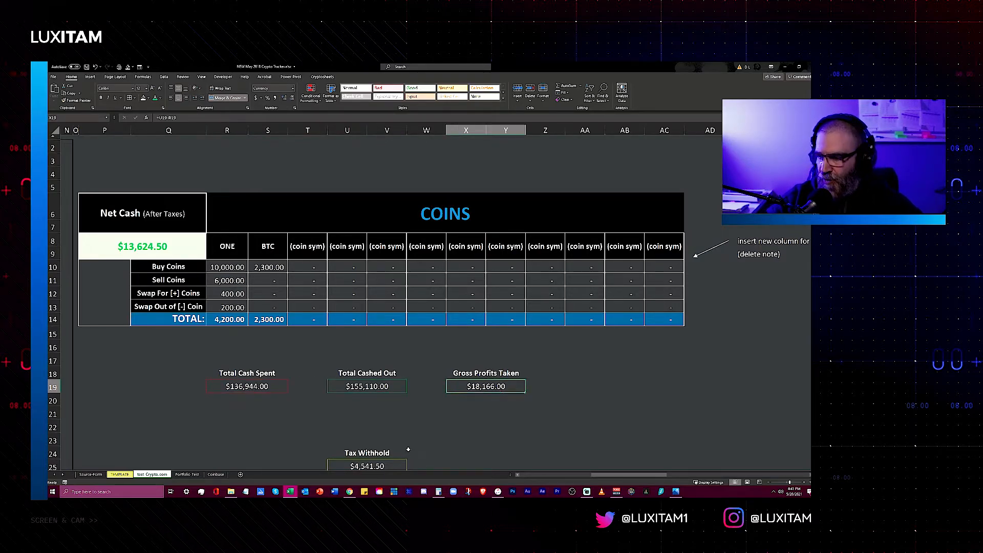
scroll(426, 443, down, 2)
click(392, 382)
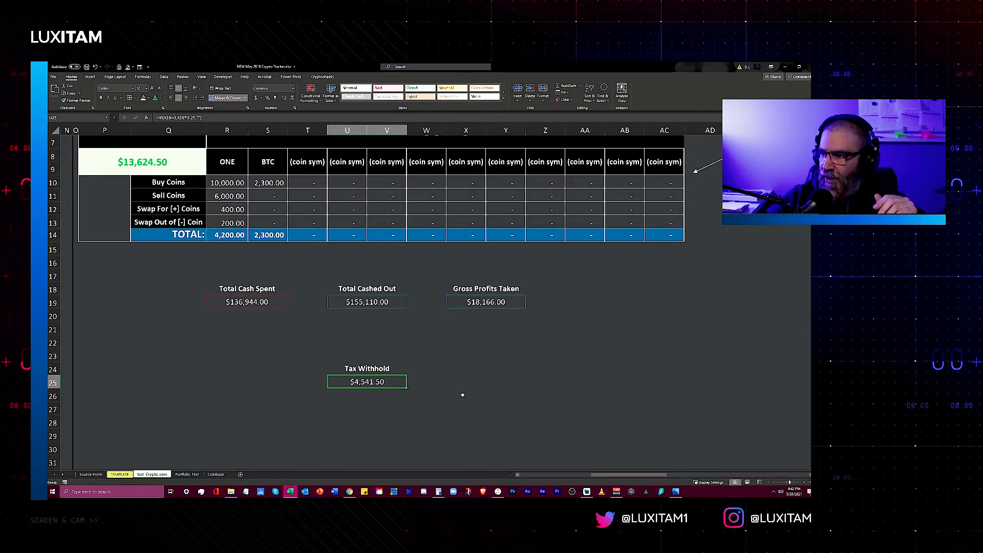
Step: Check the ONE column's totals and the BTC column's Buy Coins formula in the COINS summary table
drag(623, 474, 617, 475)
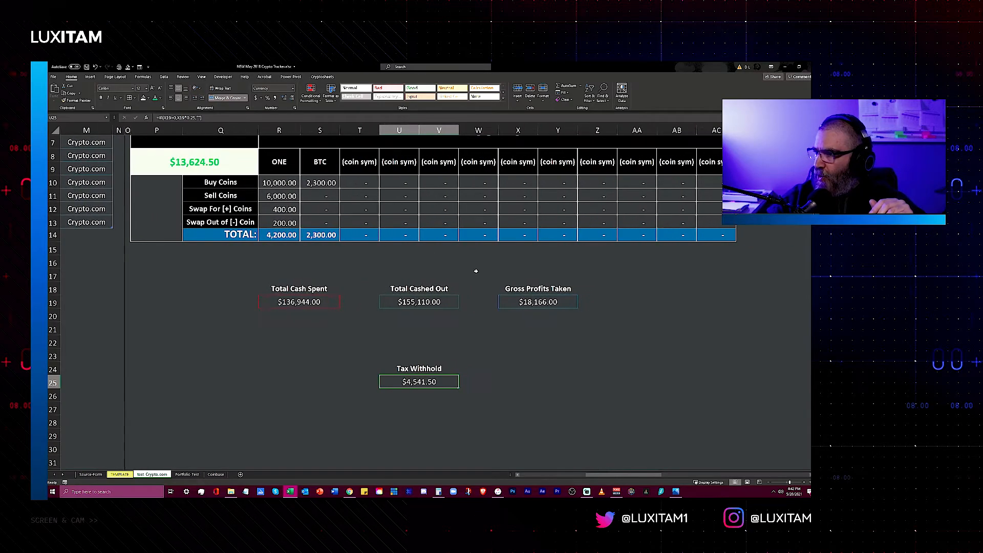
drag(282, 183, 281, 240)
click(281, 158)
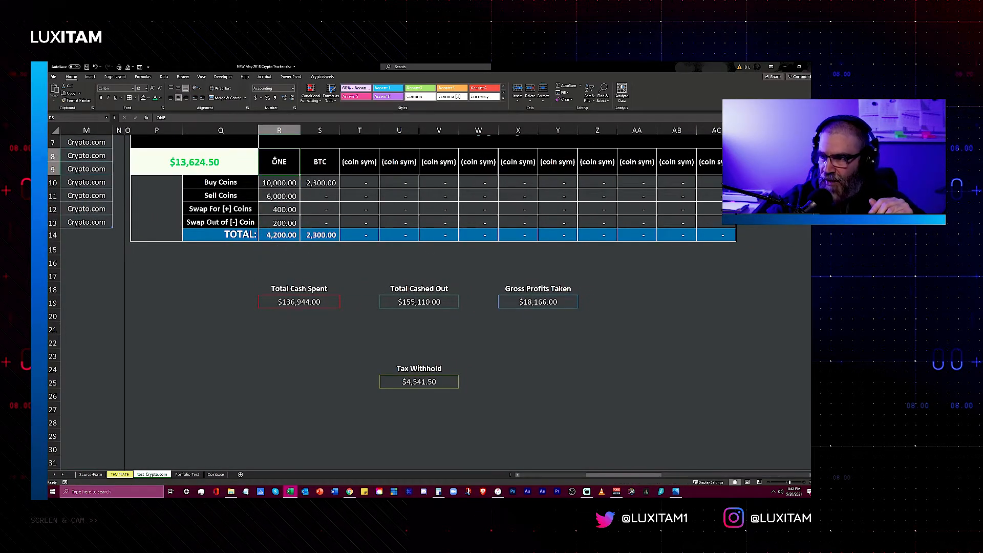
key(Right)
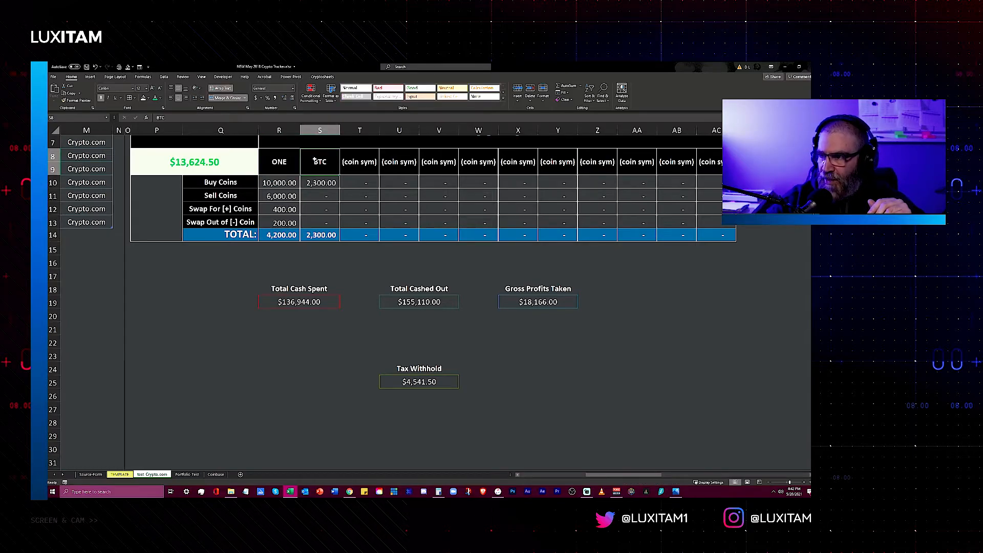
click(328, 182)
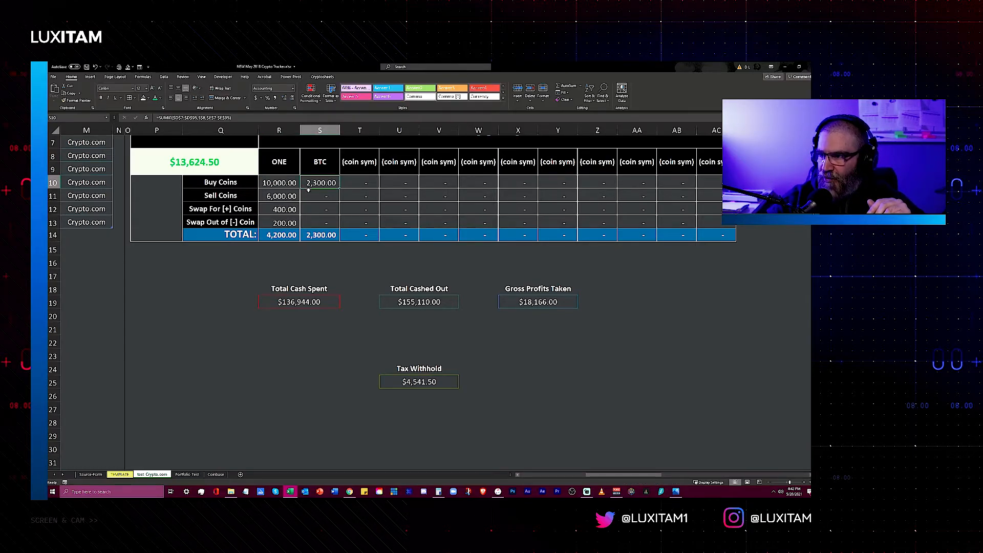
Step: Fill in the missing coin of the 10/4/2020 sale record as btc through the data entry form
click(531, 476)
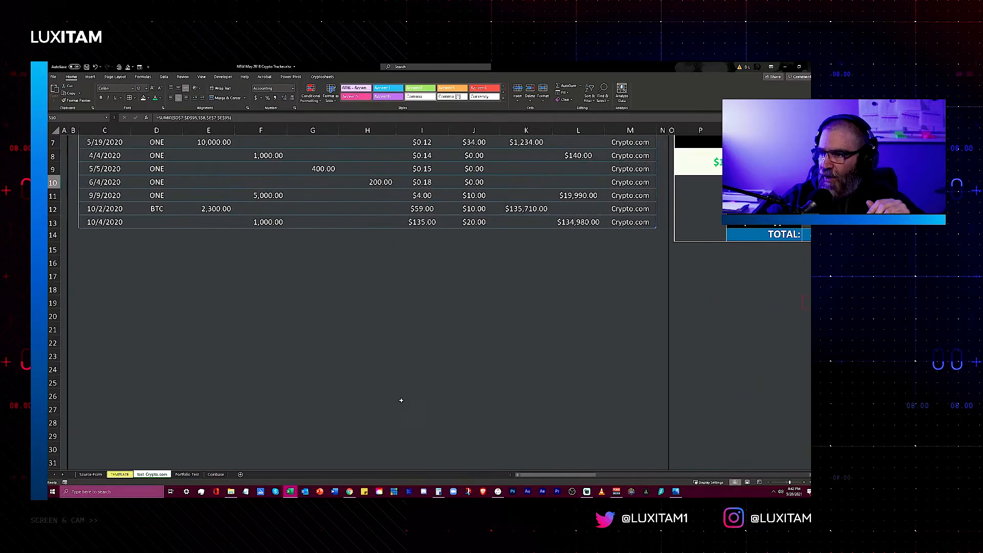
click(264, 224)
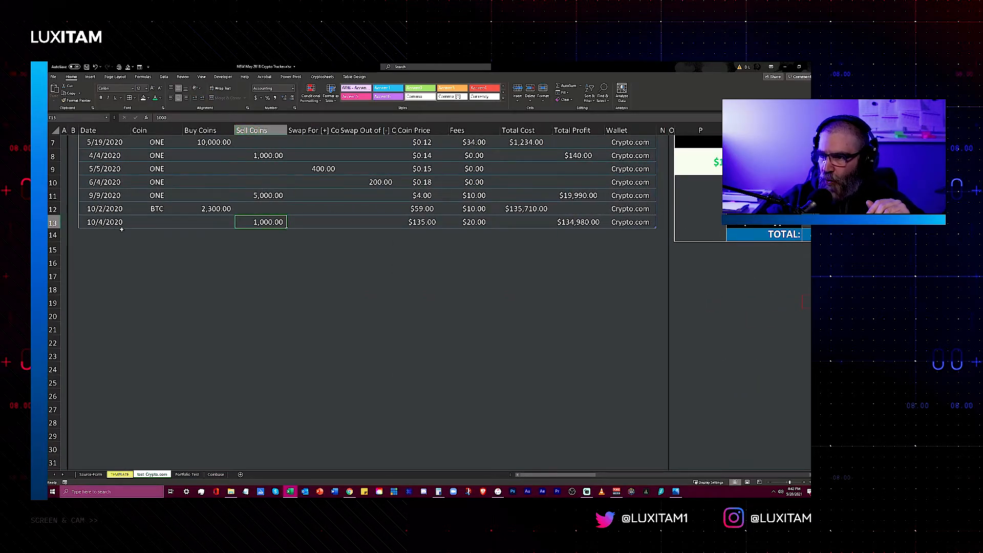
click(154, 223)
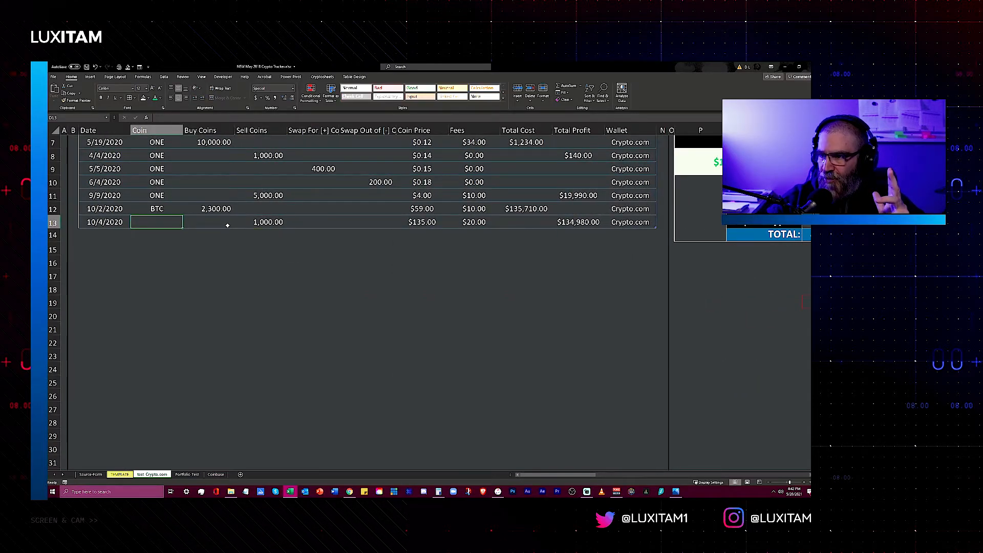
click(139, 67)
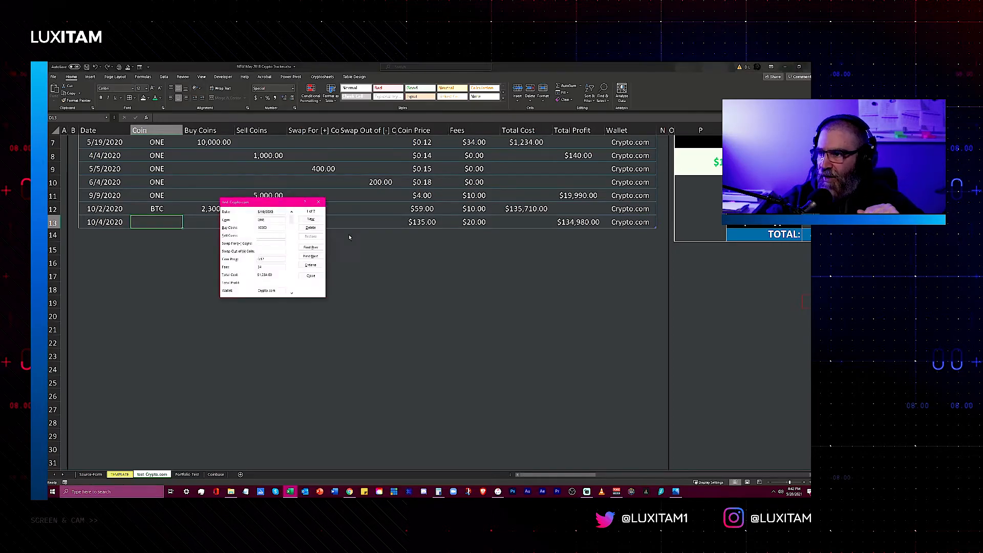
click(311, 256)
click(312, 256)
click(311, 256)
click(312, 256)
click(311, 256)
click(311, 256)
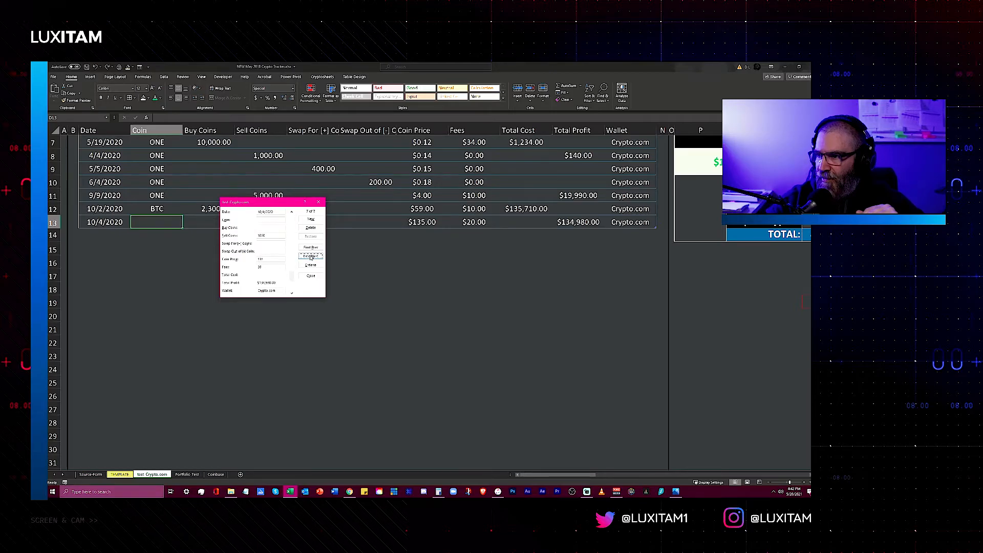
click(263, 220)
text(BTC)
click(311, 276)
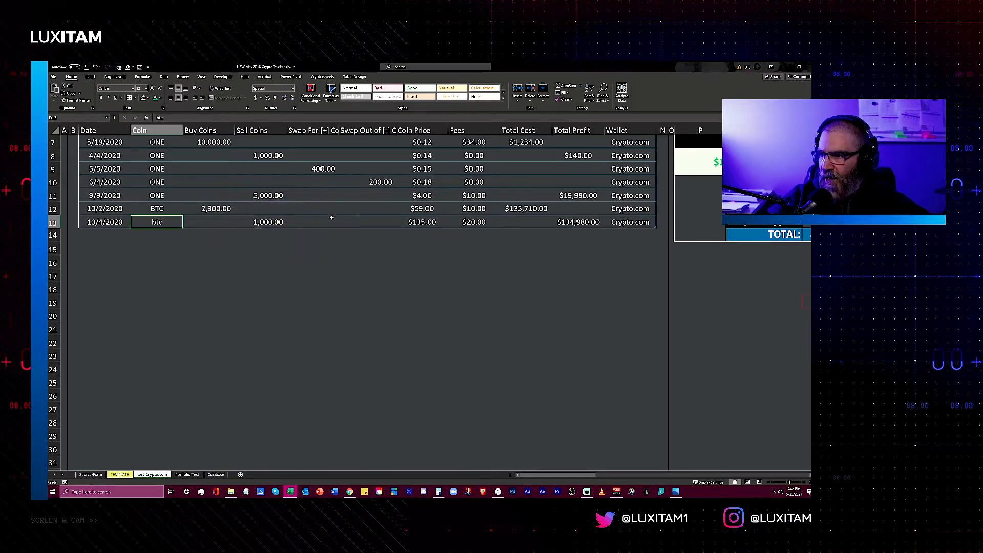
Step: Check the 10/4/2020 sale's Sell Coins amount against the BTC column's Sell Coins row in the COINS summary
click(271, 221)
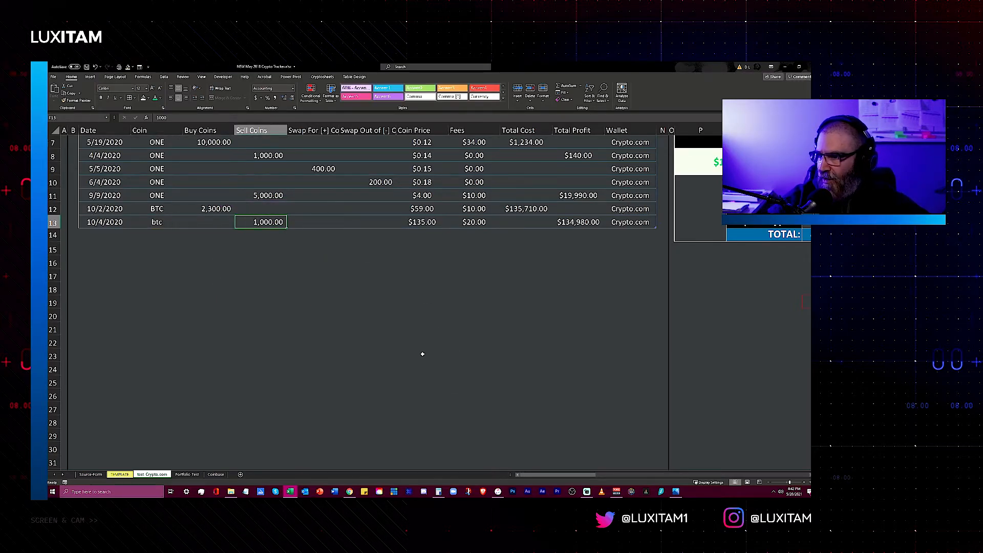
scroll(578, 465, right, 5)
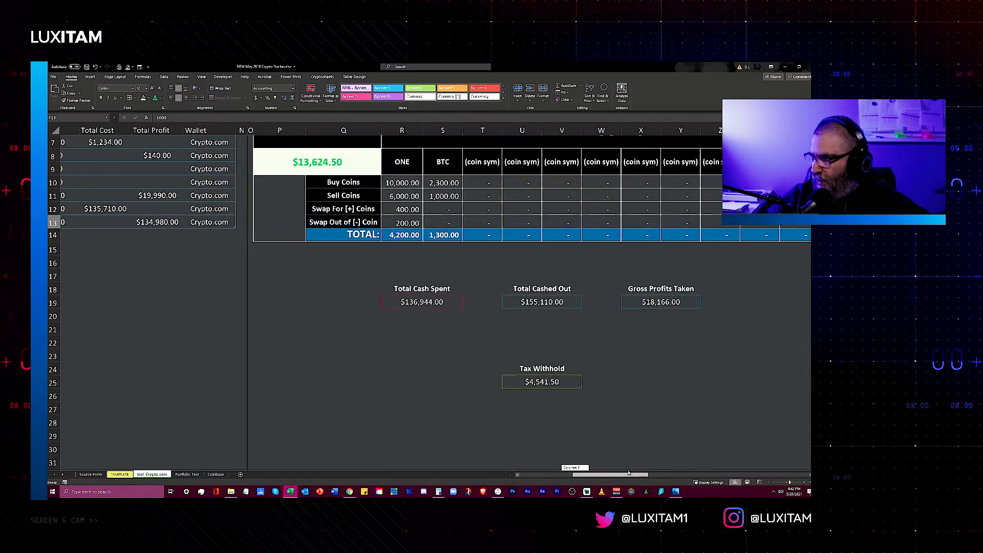
click(425, 195)
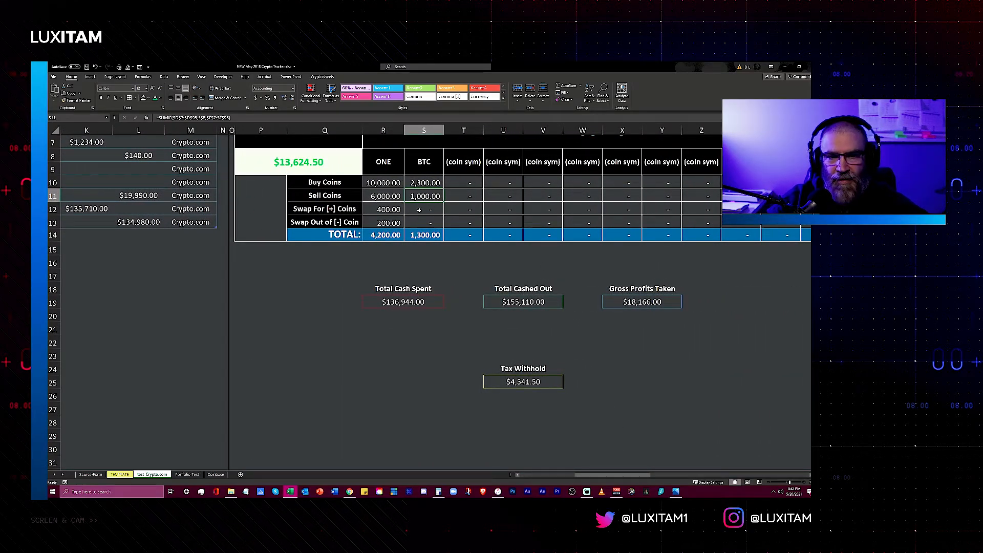
click(410, 160)
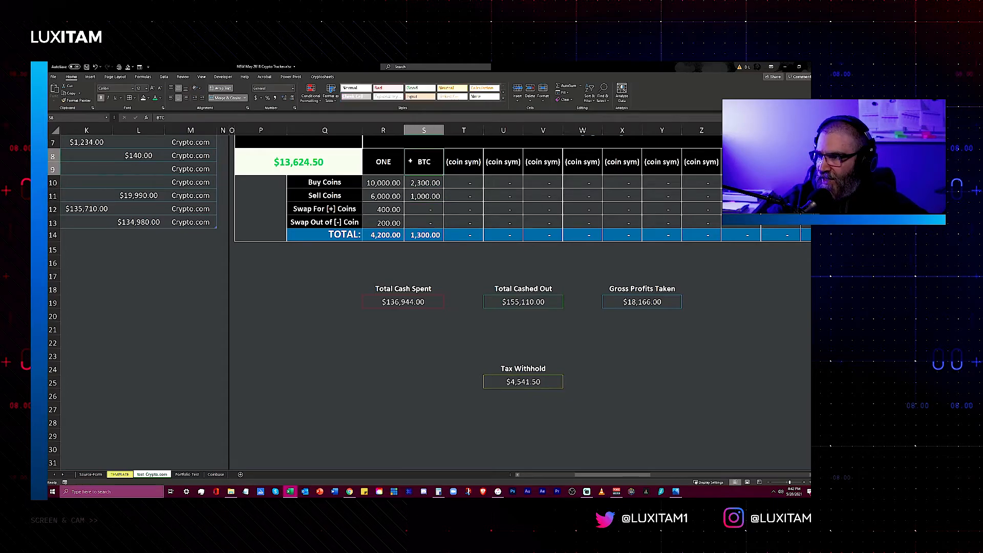
Step: Check the BTC column's Sell Coins formula against the Coin column entries in the transaction table
click(422, 200)
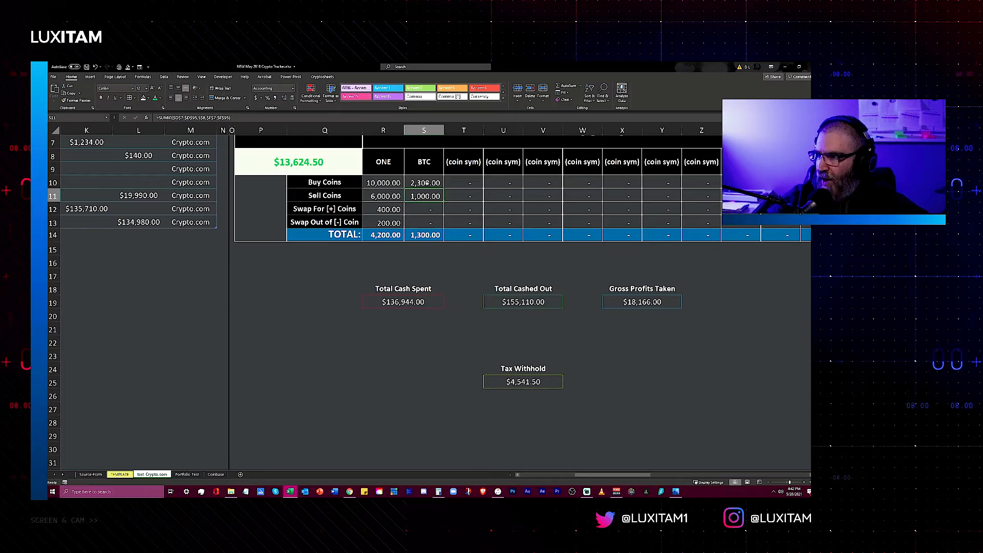
drag(616, 475, 560, 476)
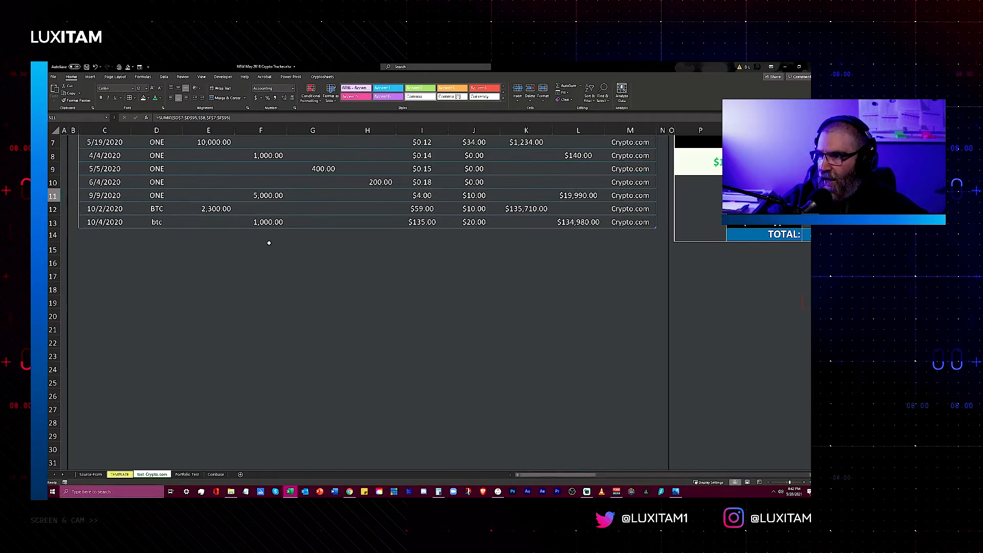
drag(157, 130, 159, 169)
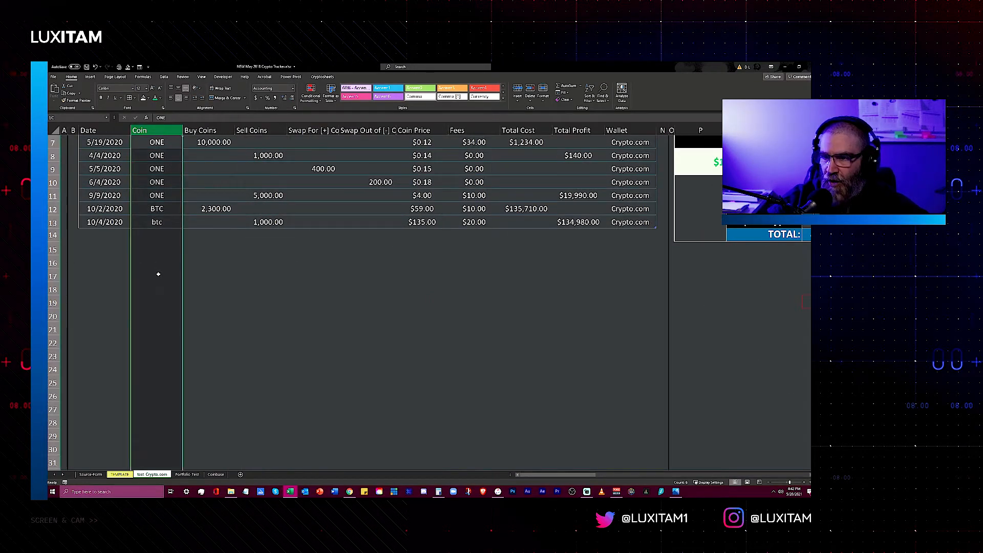
drag(158, 274, 157, 264)
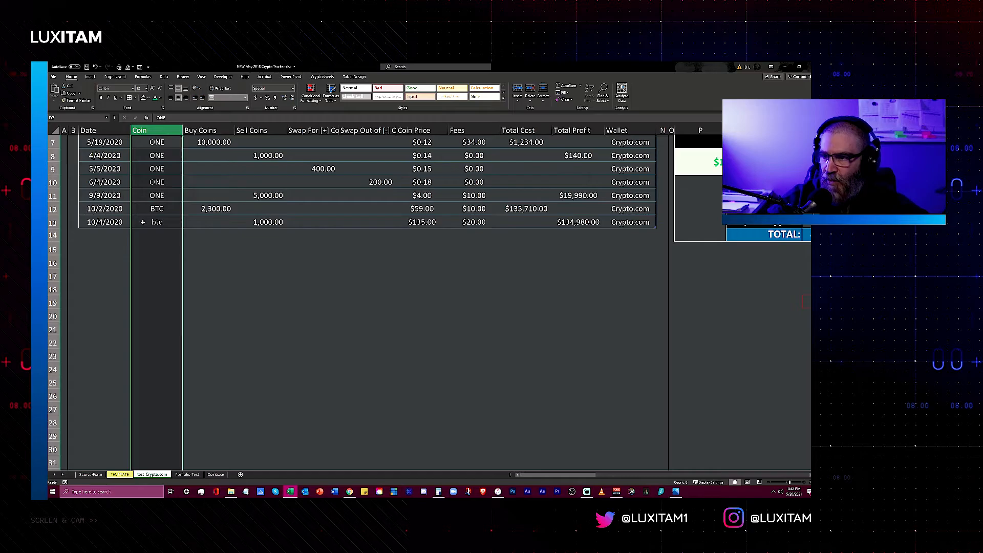
click(174, 219)
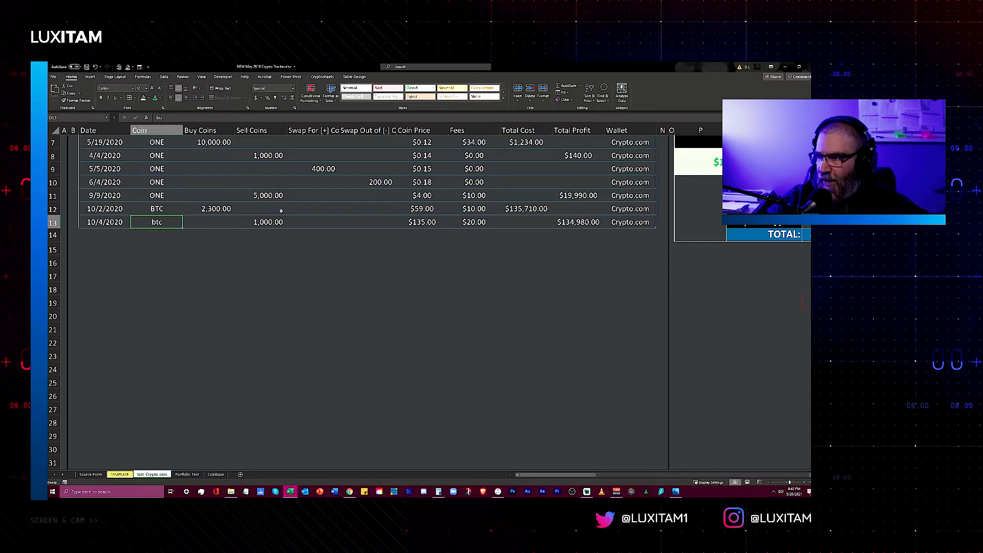
Step: Go through the unused (coin sym) header cells of the COINS summary table, from column T to column AC
scroll(288, 213, right, 10)
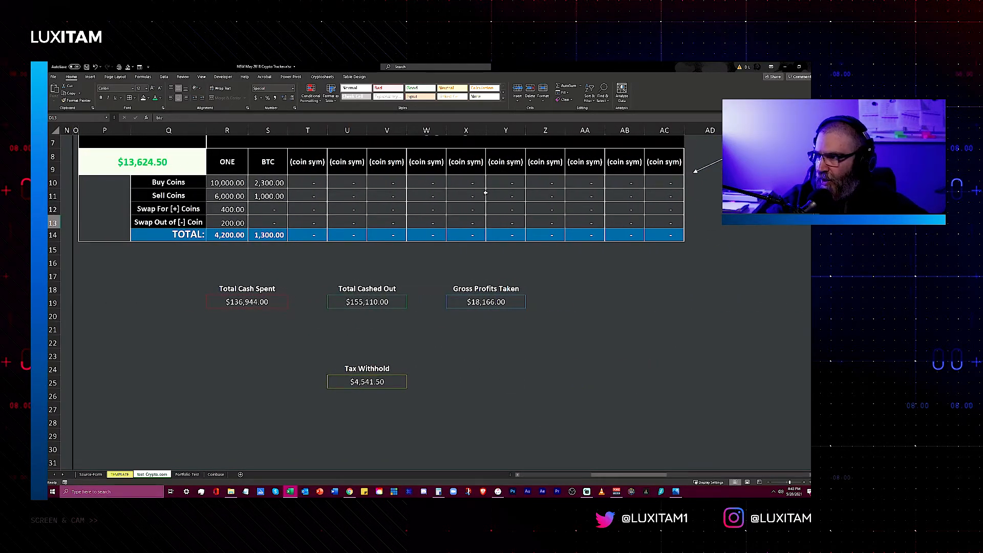
click(306, 150)
key(Right)
key(Right)
key(Right)
key(Right)
key(Right)
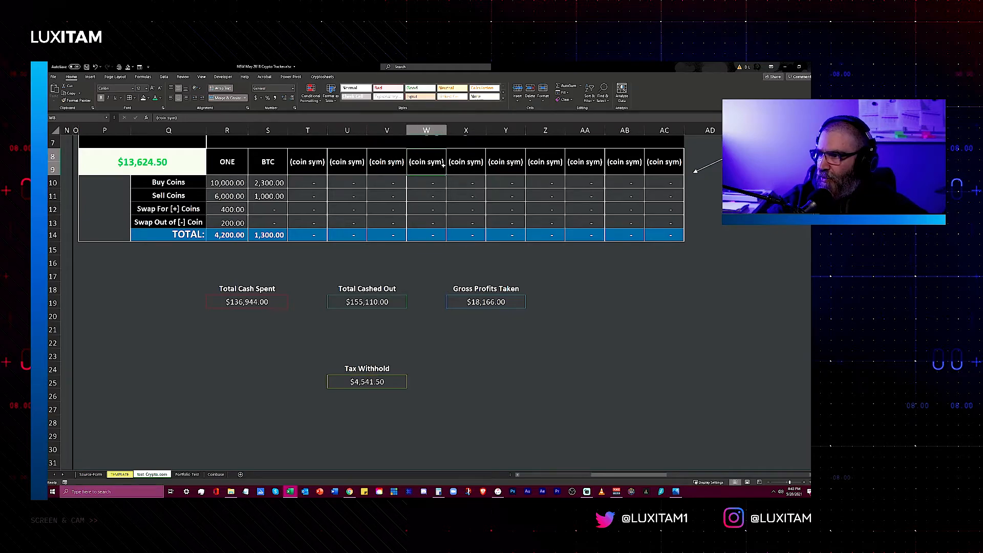
key(Right)
key(Right)
key(Right)
key(Right)
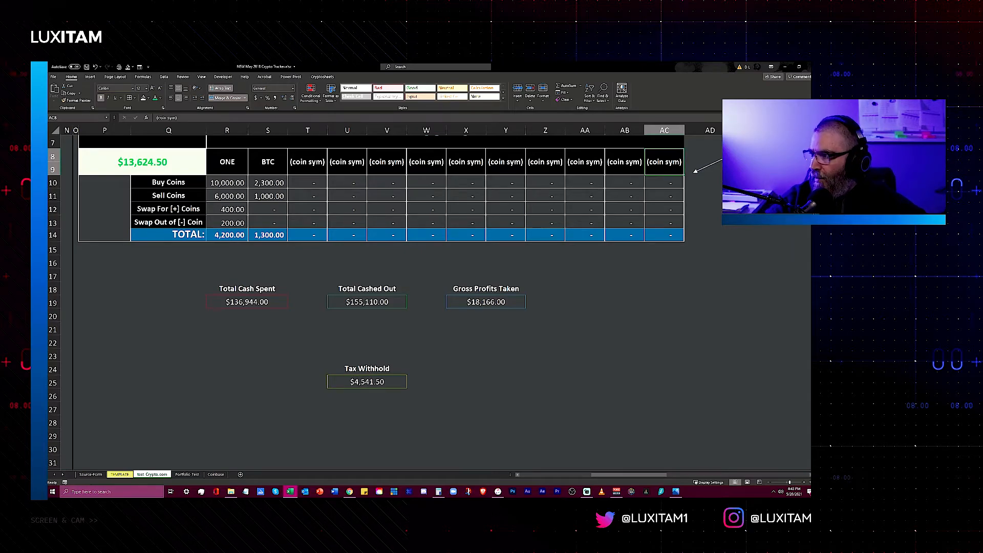
Step: Delete the arrow and the two-line note about inserting new columns beside the COINS summary table
scroll(627, 468, right, 2)
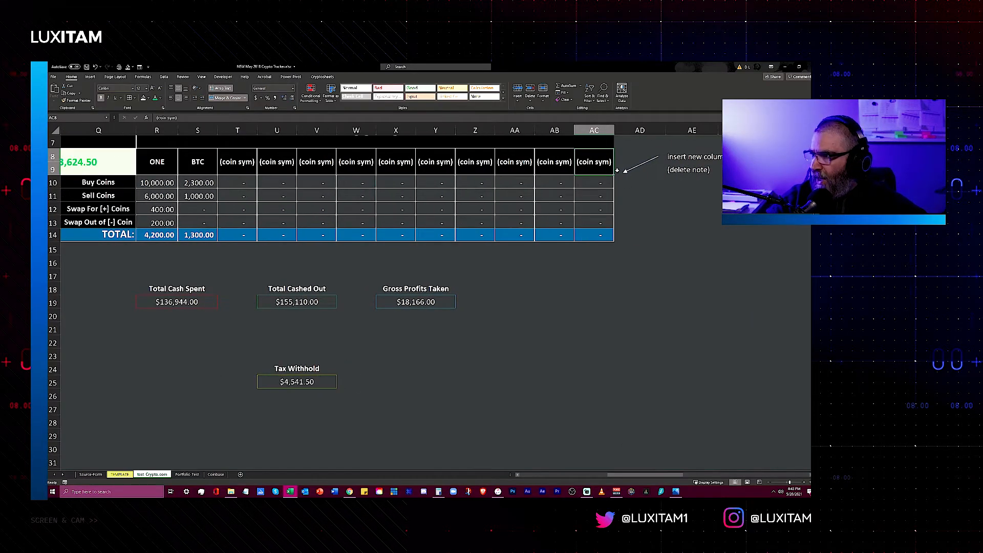
click(623, 172)
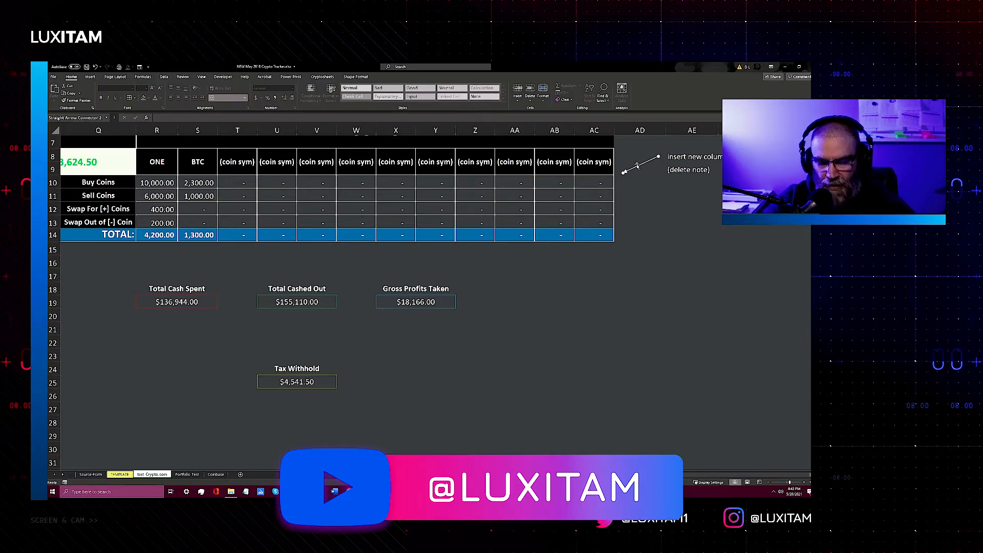
key(Delete)
click(686, 157)
key(Delete)
click(680, 171)
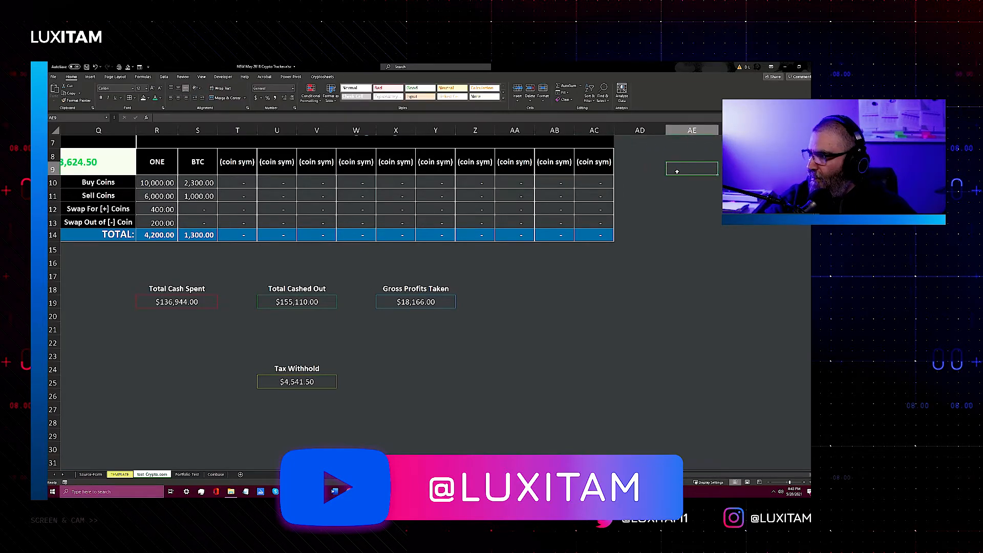
Step: Add another coin column to the COINS summary by copying column AC's cells, from the (coin sym) header through TOTAL, into column AD
click(601, 163)
scroll(601, 169, up, 2)
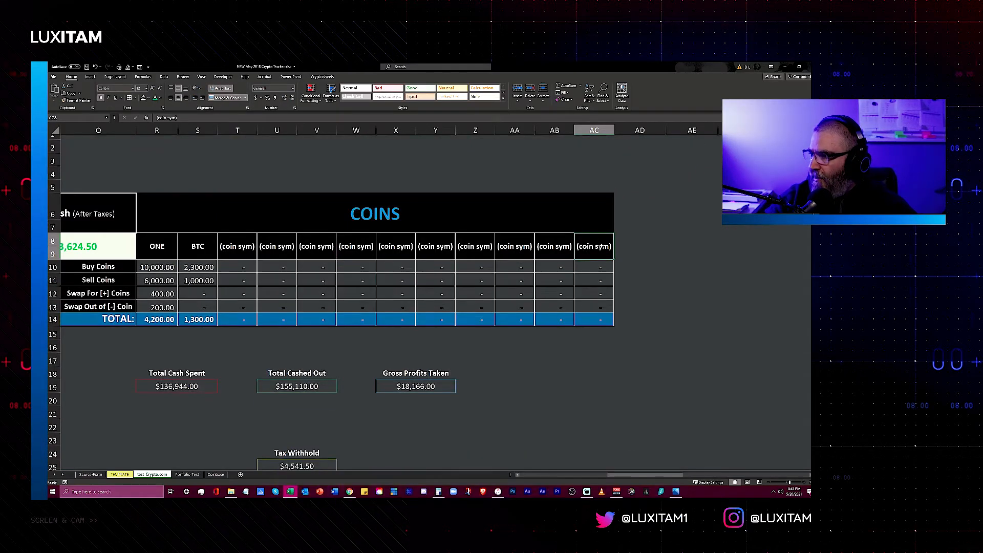
drag(598, 244, 594, 323)
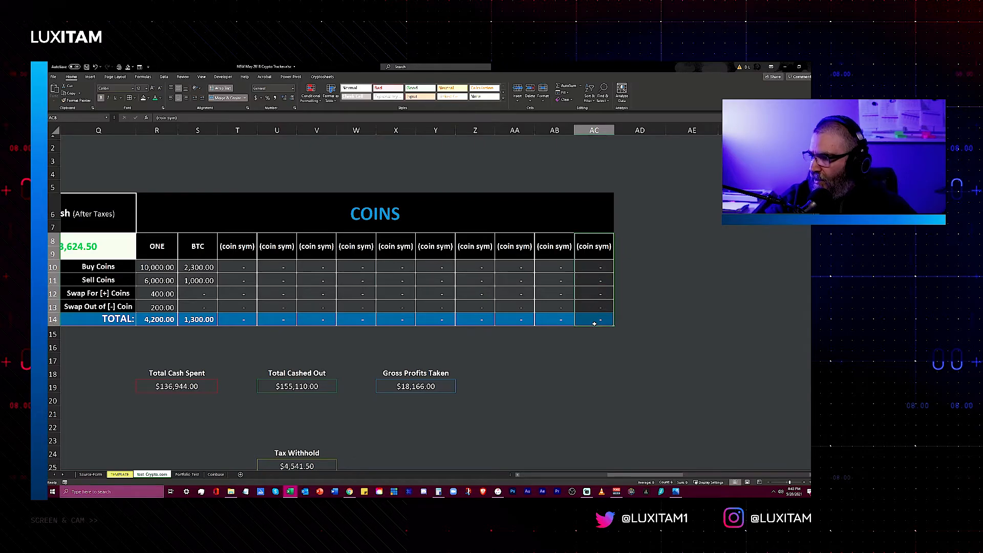
key(ctrl+c)
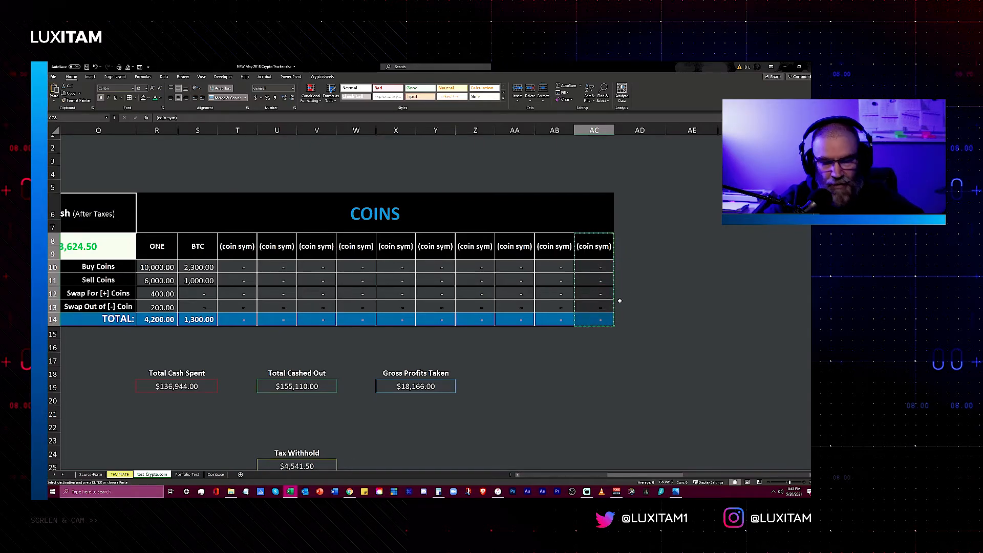
click(625, 237)
key(ctrl+v)
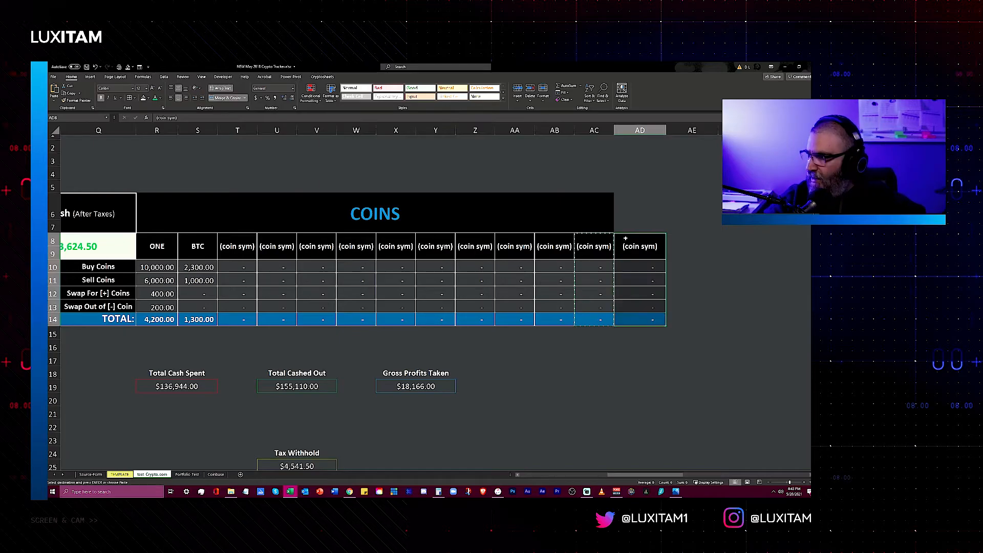
key(Escape)
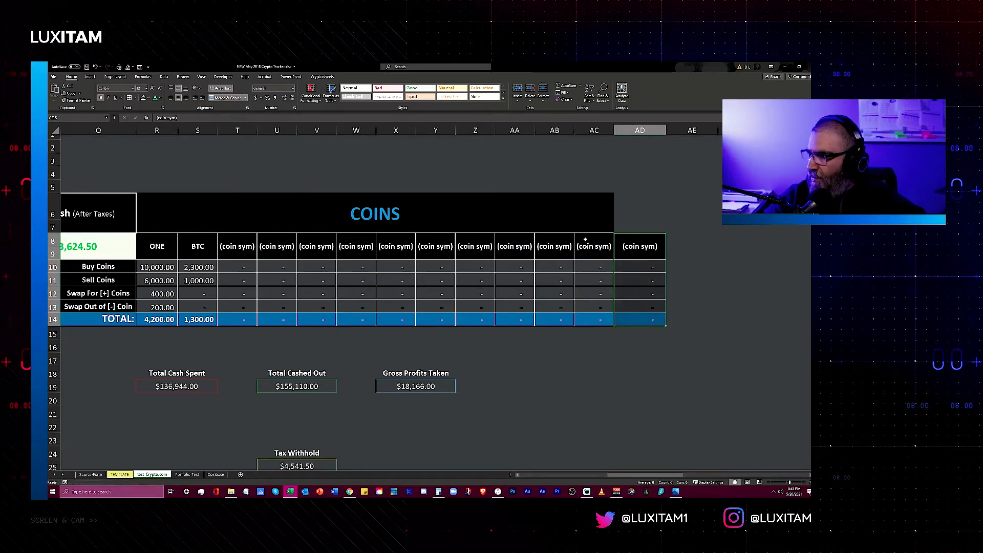
Step: Compare the Buy Coins formulas and (coin sym) headers of columns AC and AD in the COINS summary
click(641, 246)
click(642, 266)
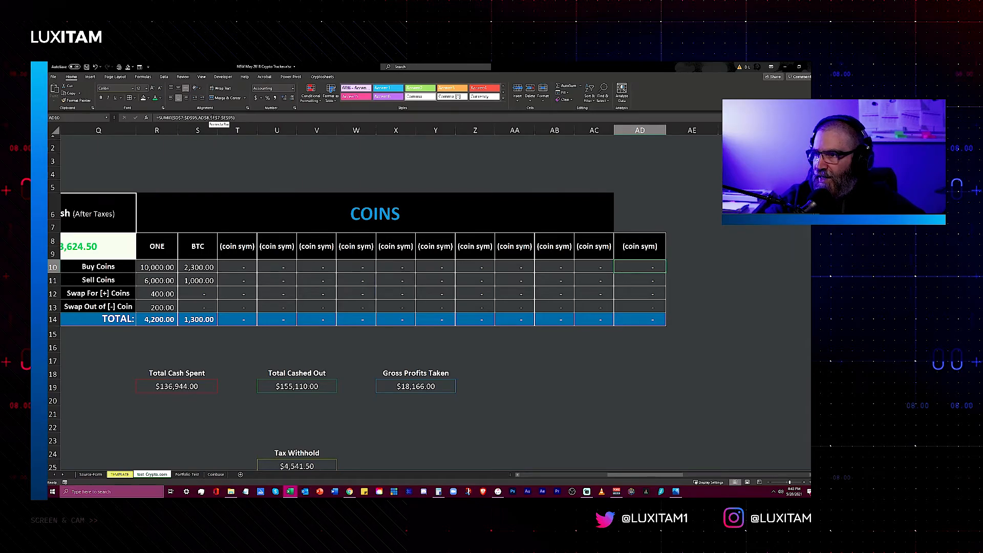
click(595, 269)
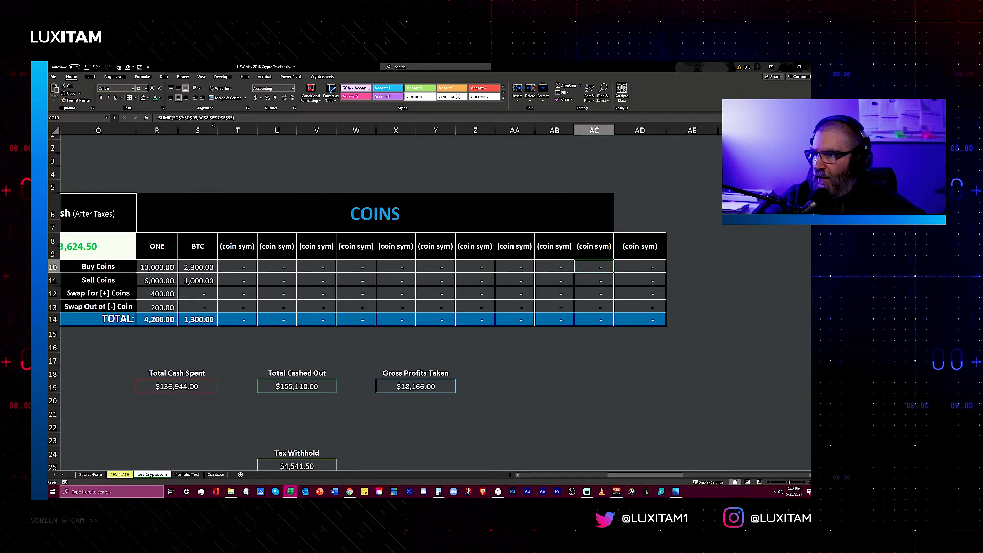
click(607, 237)
click(640, 246)
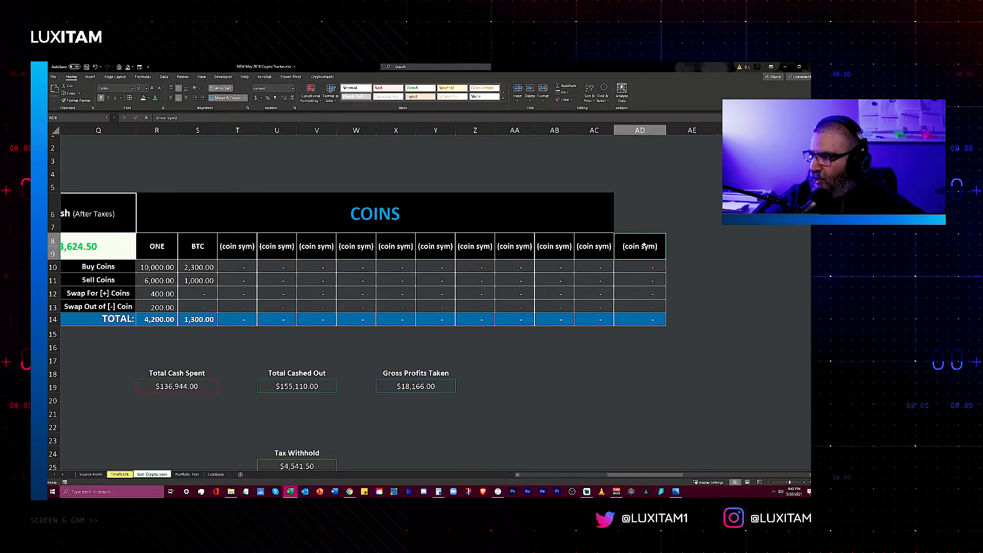
Step: Review the Coin entries and the buy, sell and swap headings of the Crypto.com transaction table
drag(666, 475, 578, 475)
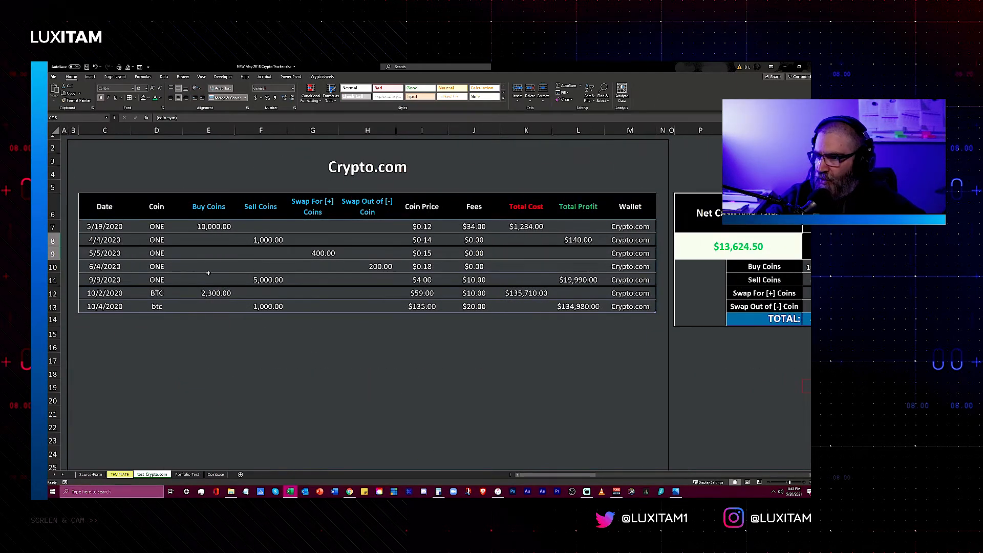
drag(153, 227, 156, 335)
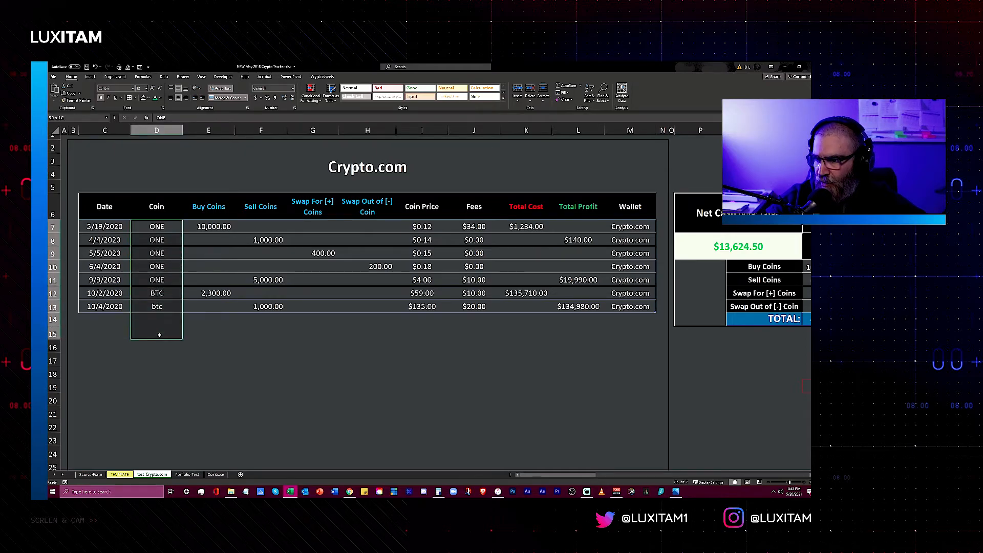
mouse_move(541, 475)
mouse_down()
mouse_move(561, 475)
mouse_move(542, 474)
mouse_up()
click(235, 207)
key(Right)
key(Right)
key(Right)
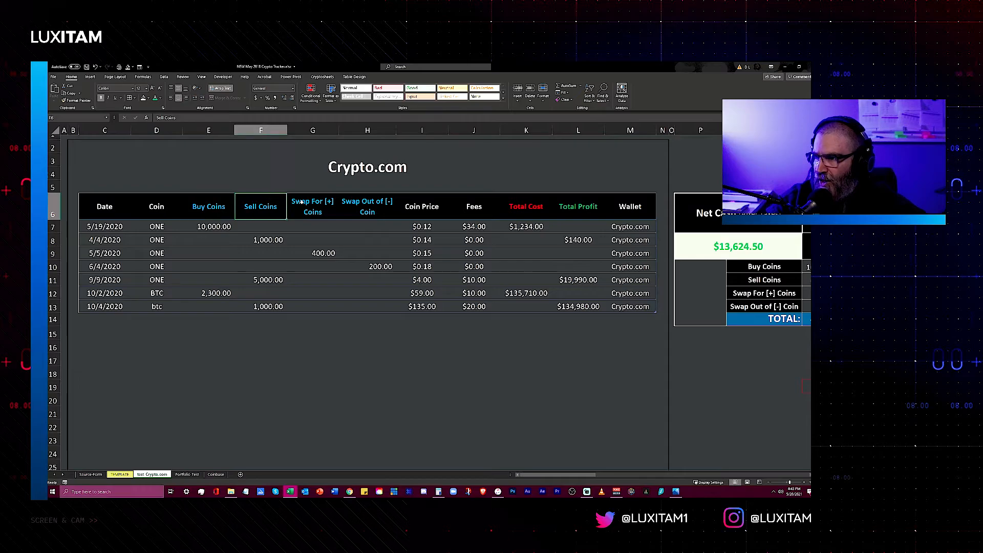
click(159, 222)
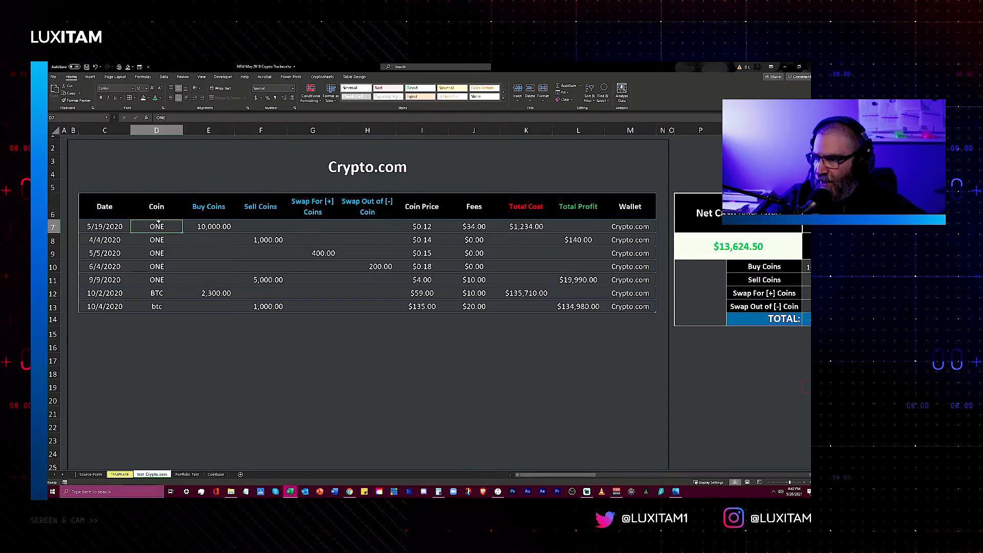
Step: Inspect column AD's Buy Coins, Sell Coins, Swap For and Swap Out formulas in the COINS summary
drag(569, 475, 656, 476)
click(625, 269)
key(Down)
key(Down)
key(Down)
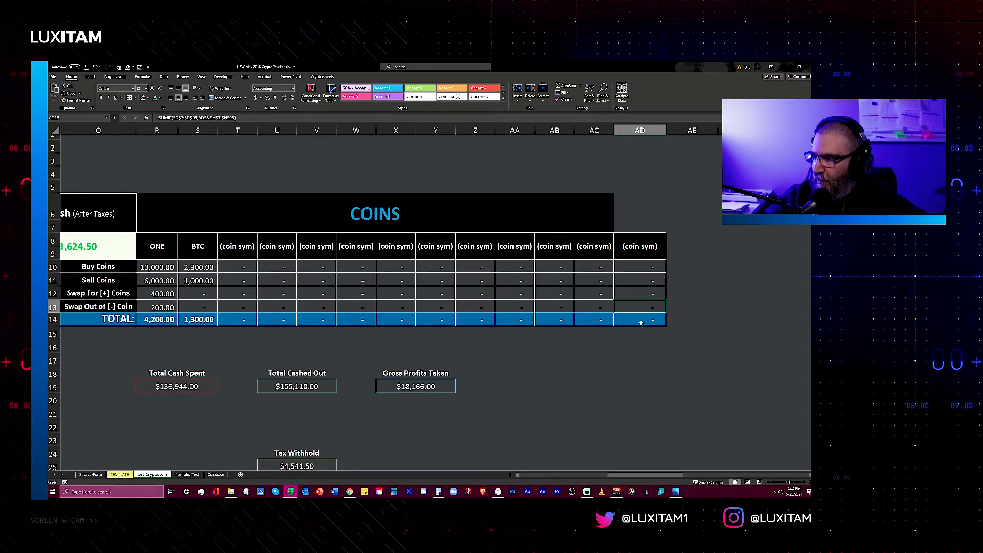
Step: Check the ONE column's TOTAL formula against its Sell Coins, Swap For and Swap Out cells
drag(647, 475, 612, 478)
click(392, 319)
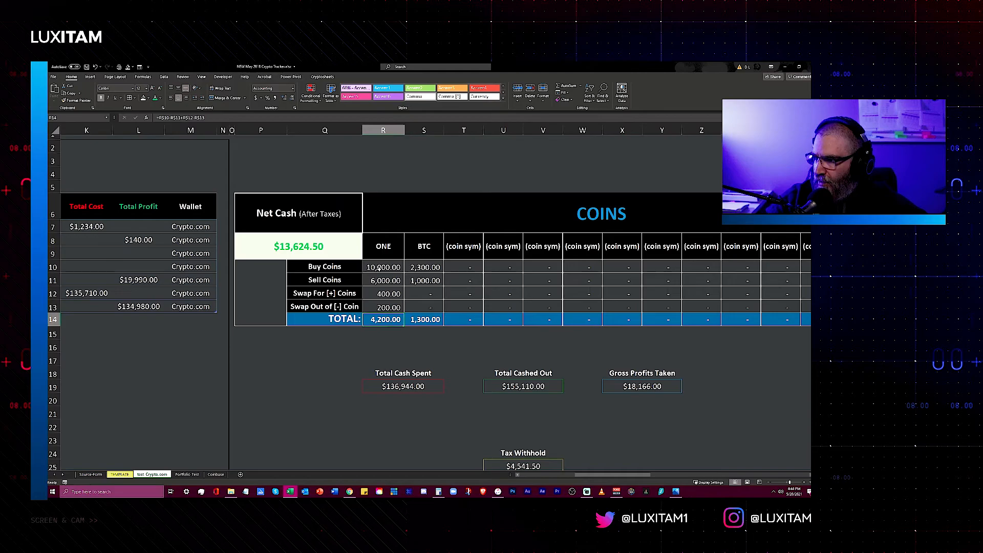
click(377, 280)
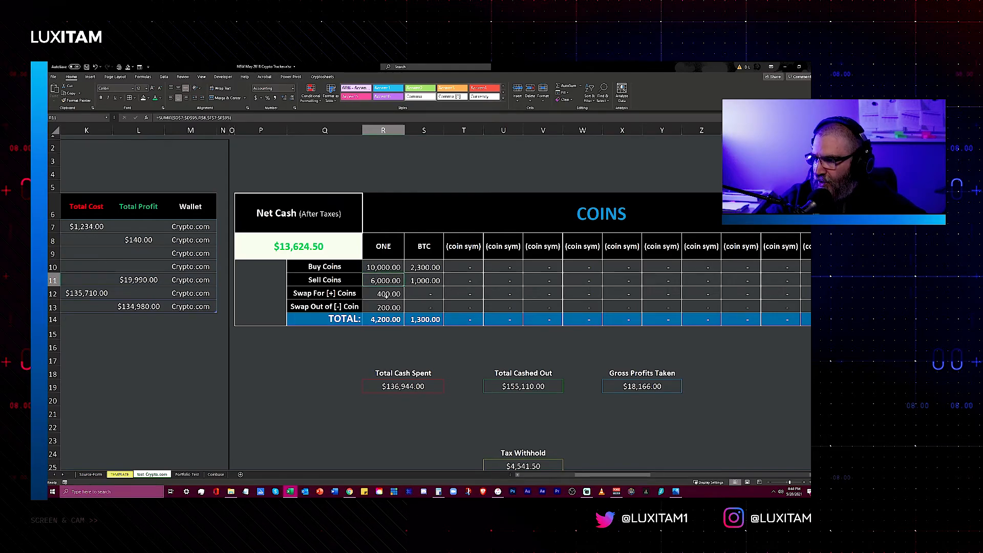
click(387, 295)
click(386, 307)
click(383, 321)
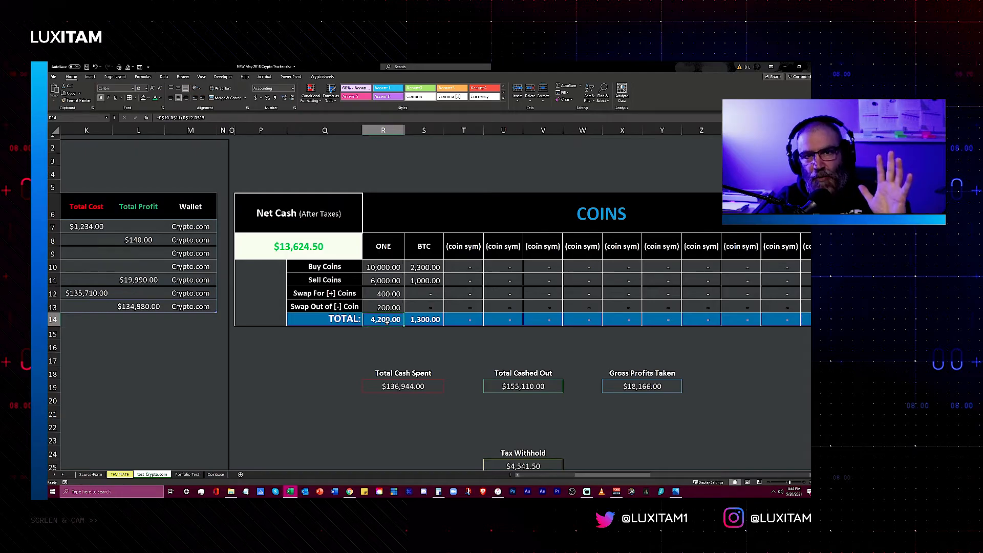